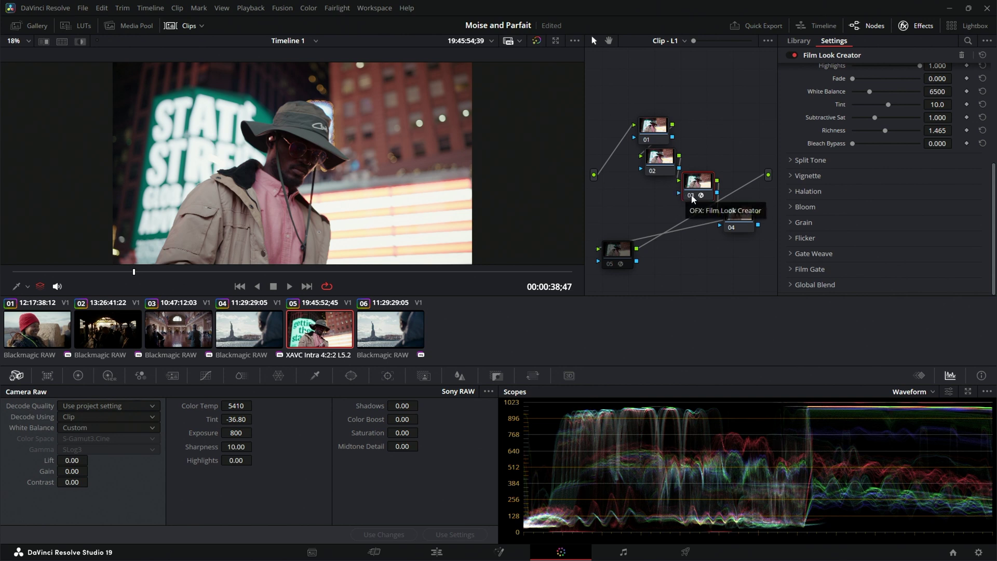
# Bypass node 03, select node 04 and set the clip's raw Sharpness to 0
pyautogui.click(694, 198)
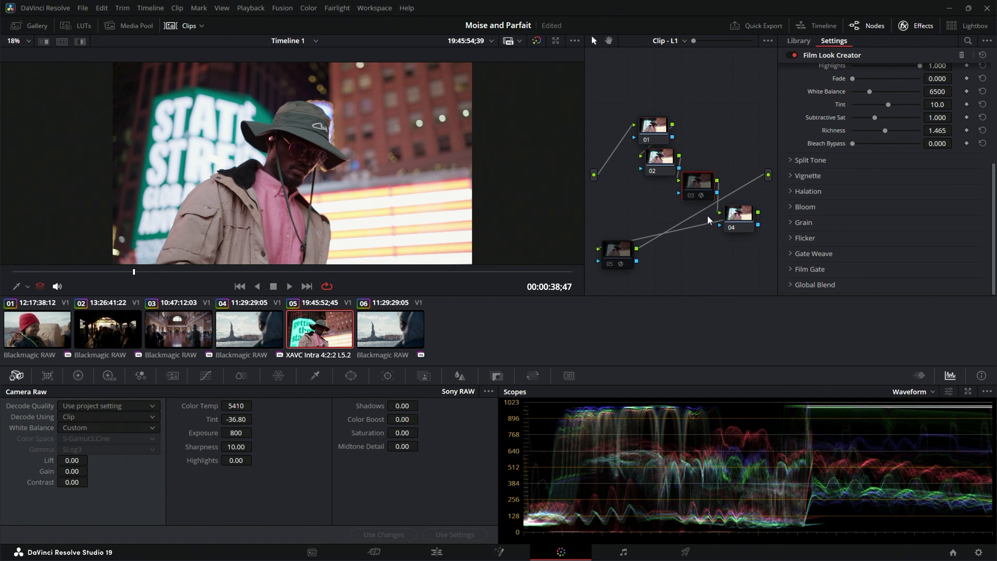
pyautogui.click(747, 218)
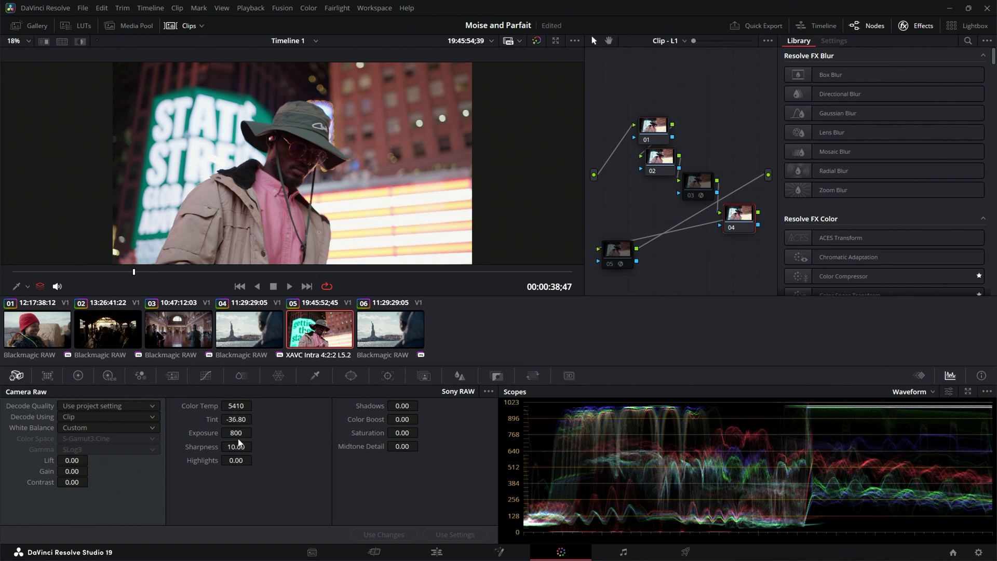
pyautogui.moveTo(236, 446); pyautogui.dragTo(228, 447)
# Scrub through the clip in the viewer to review the shot
pyautogui.moveTo(63, 272); pyautogui.dragTo(115, 272)
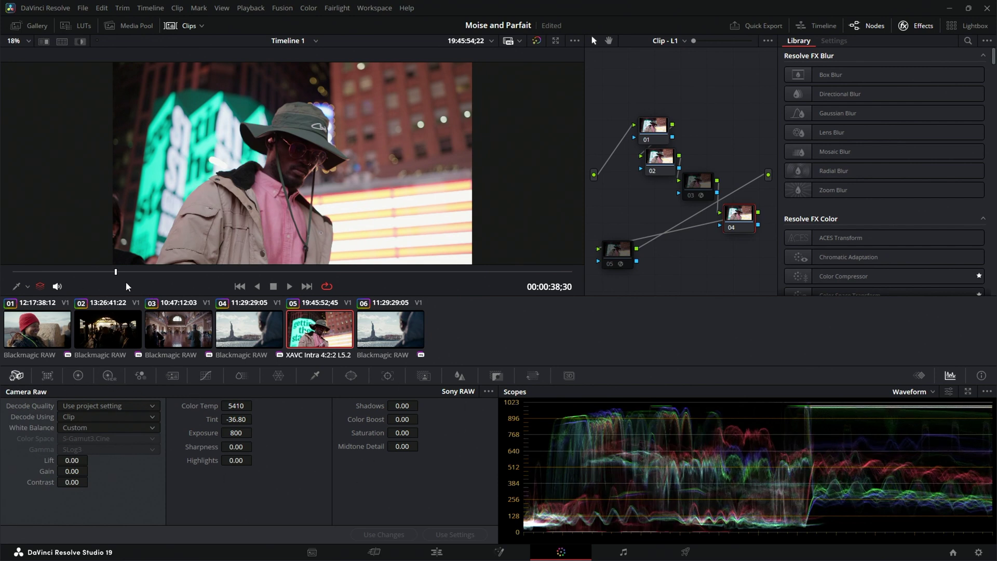
pyautogui.moveTo(76, 277)
pyautogui.mouseDown()
pyautogui.moveTo(240, 285)
pyautogui.moveTo(485, 258)
pyautogui.moveTo(387, 270)
pyautogui.moveTo(70, 271)
pyautogui.mouseUp()
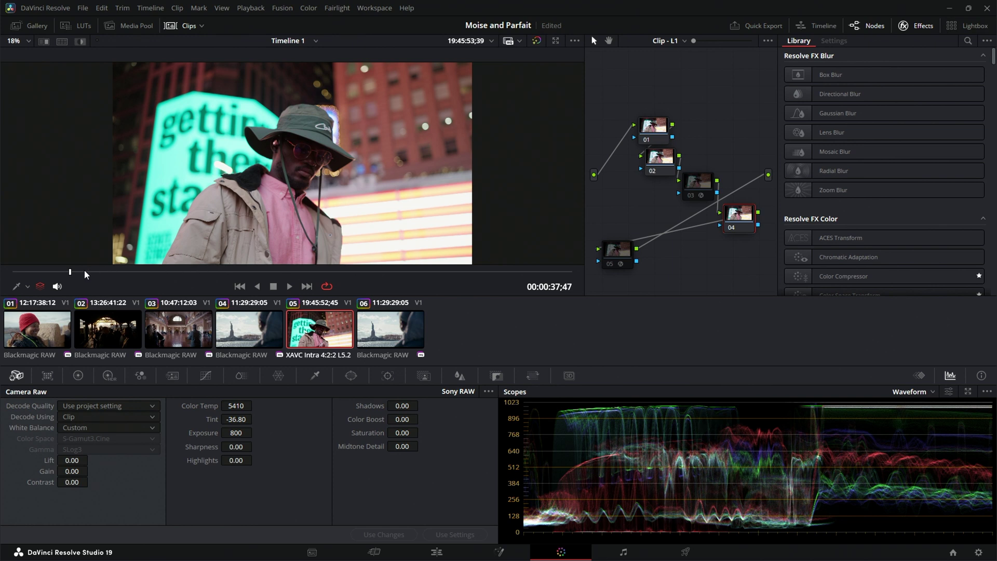
pyautogui.moveTo(116, 271); pyautogui.dragTo(87, 274)
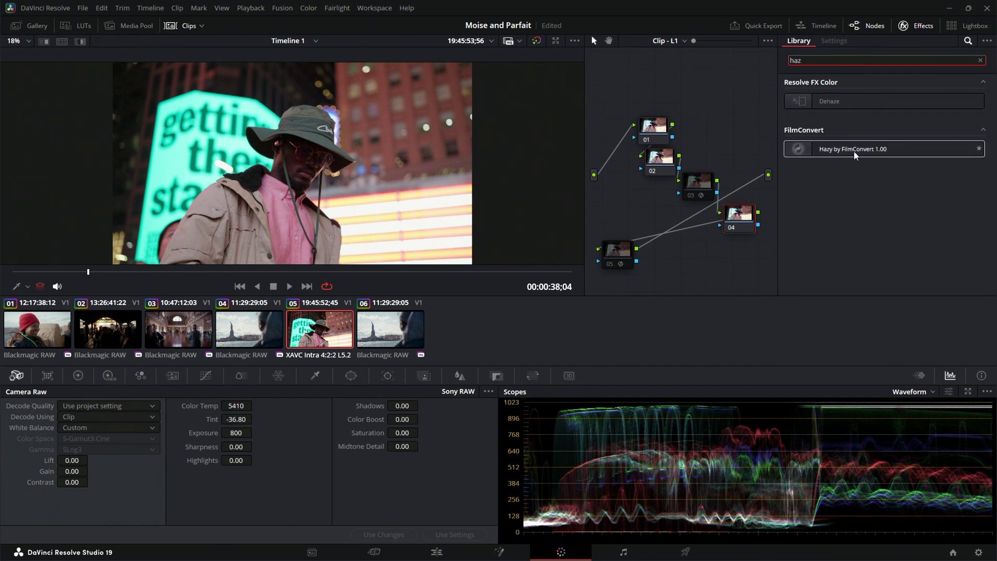
# Apply Hazy by FilmConvert to node 04 and close its Customize Response overlay
pyautogui.moveTo(854, 154); pyautogui.dragTo(741, 222)
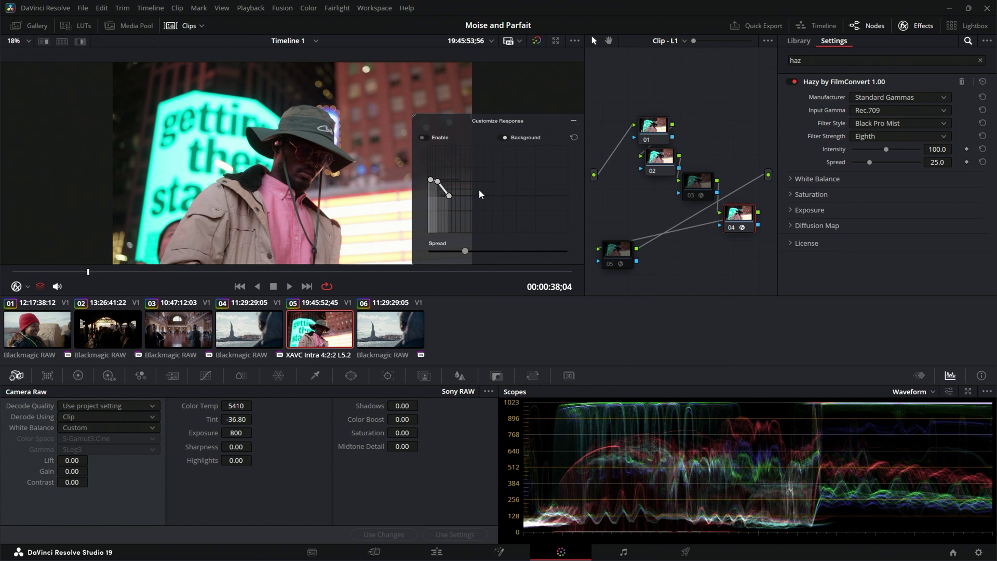
pyautogui.click(574, 124)
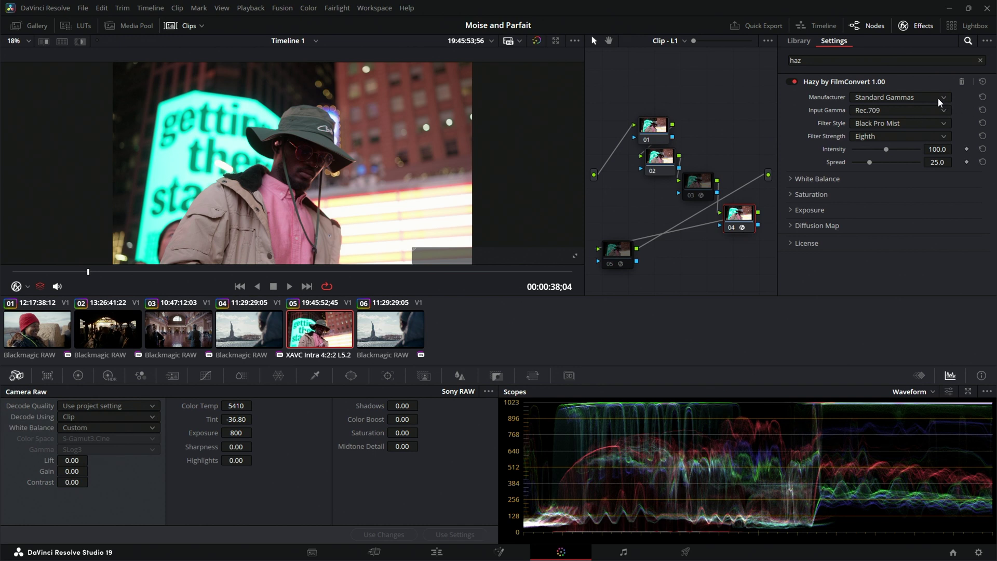
pyautogui.click(86, 7)
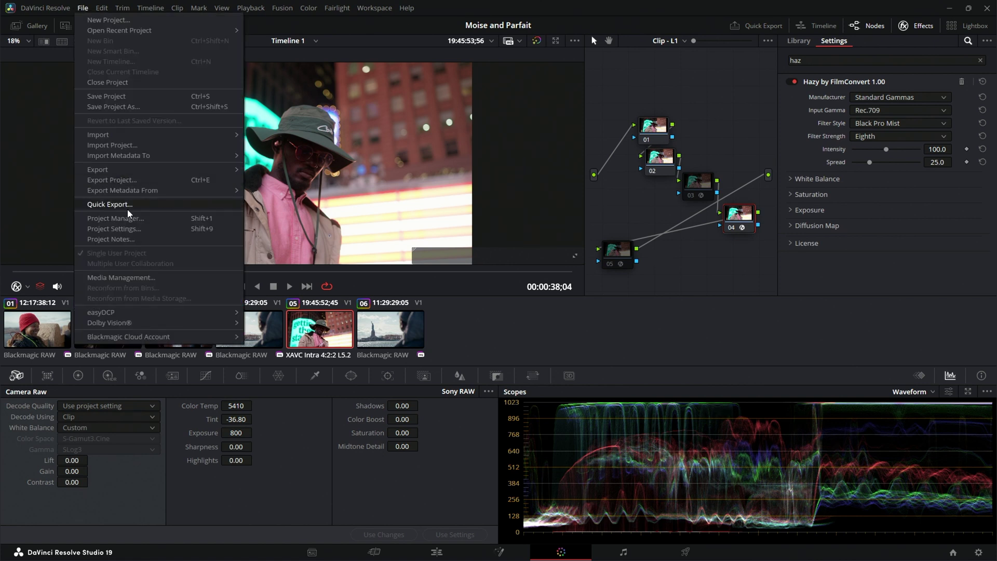
pyautogui.click(125, 227)
pyautogui.click(281, 127)
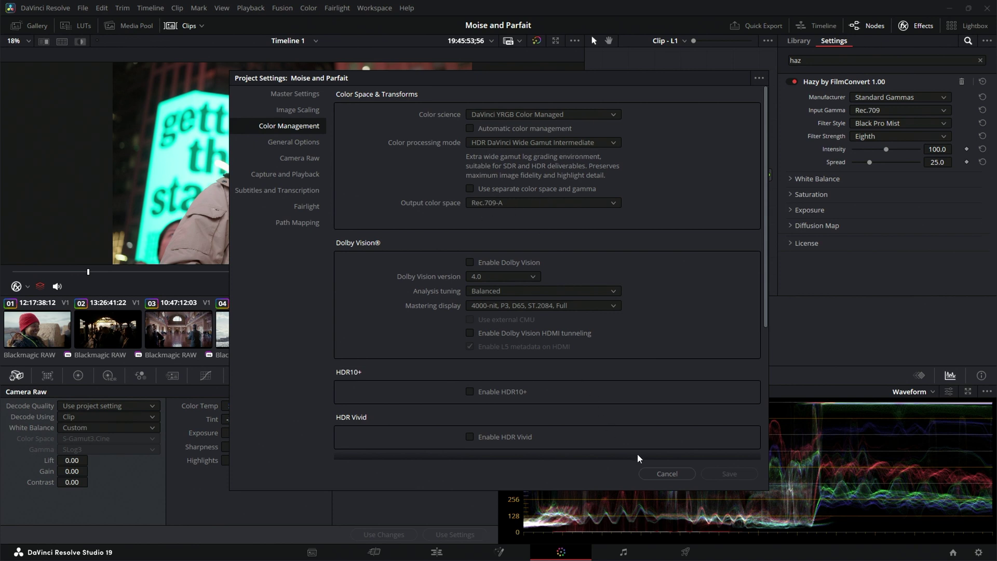
pyautogui.click(665, 473)
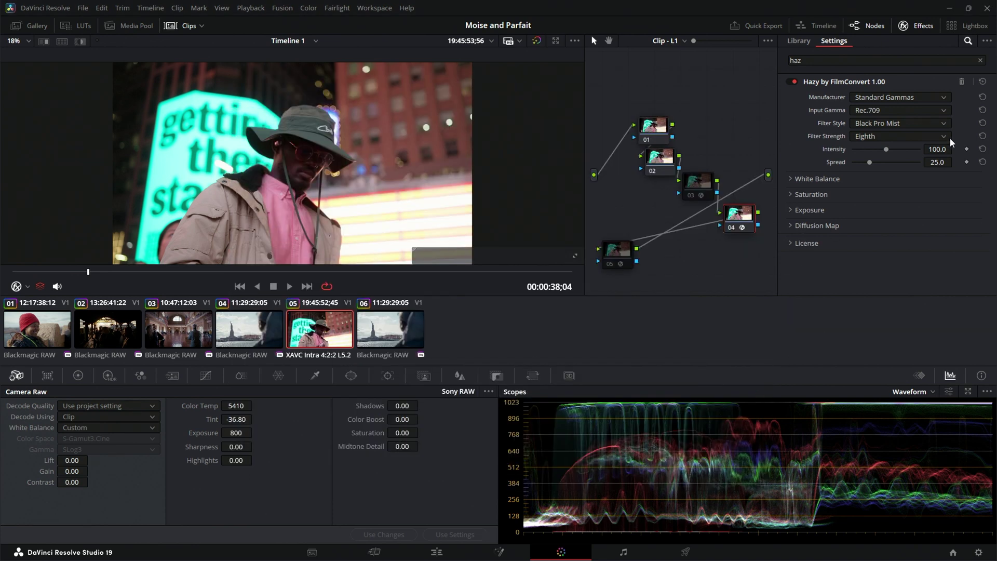
# Set Hazy's Manufacturer to Blackmagic Design and Input Gamma to DaVinci Intermediate
pyautogui.click(891, 97)
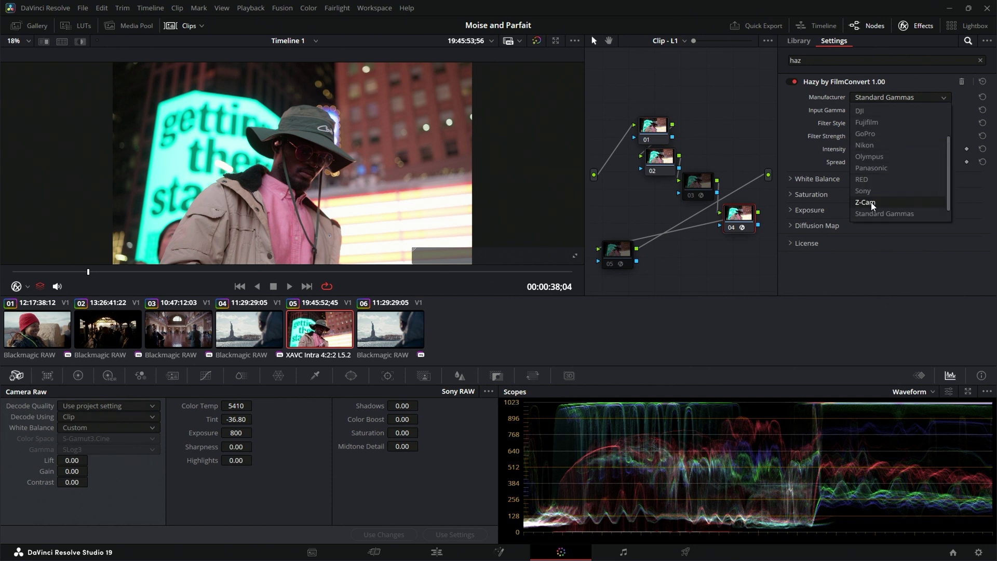
pyautogui.scroll(2, 883, 197)
pyautogui.click(886, 134)
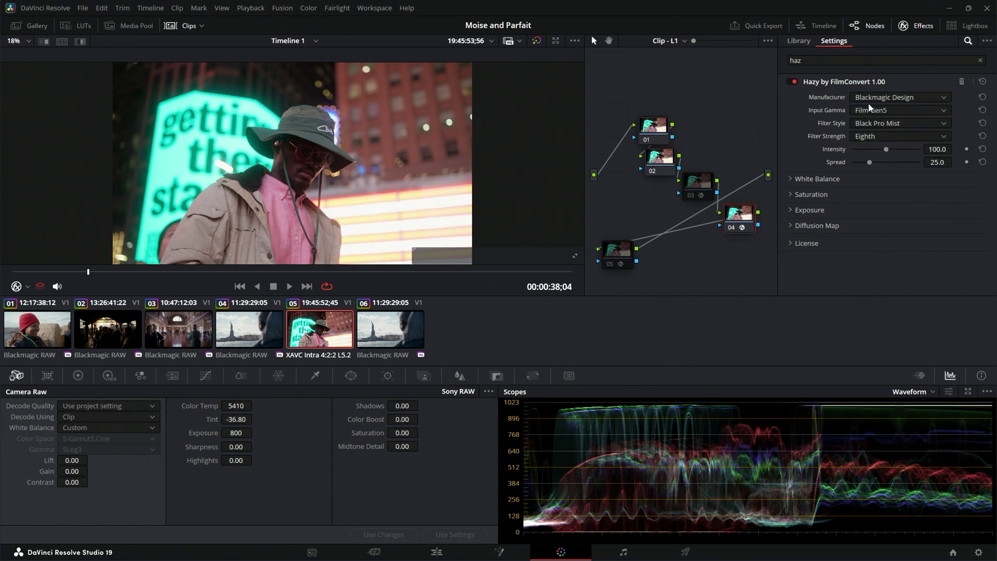
pyautogui.click(871, 110)
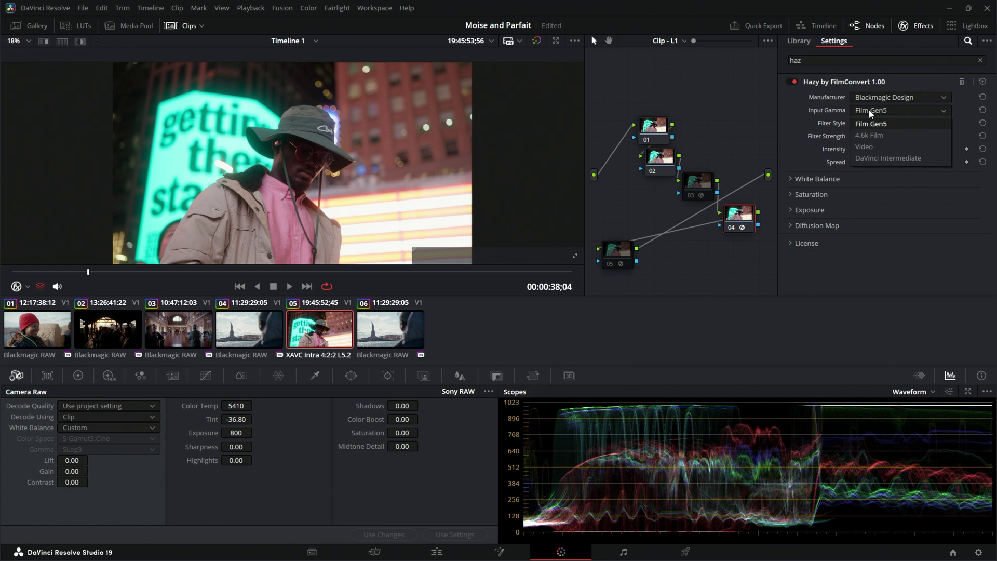
pyautogui.click(871, 159)
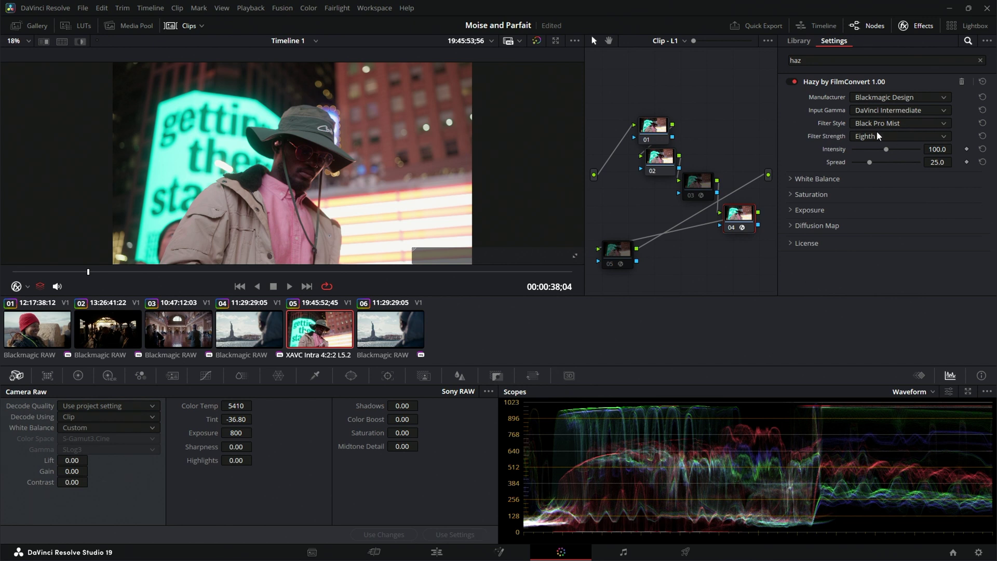
# Keep Black Pro Mist as the filter style and expand the Diffusion Map options
pyautogui.click(890, 125)
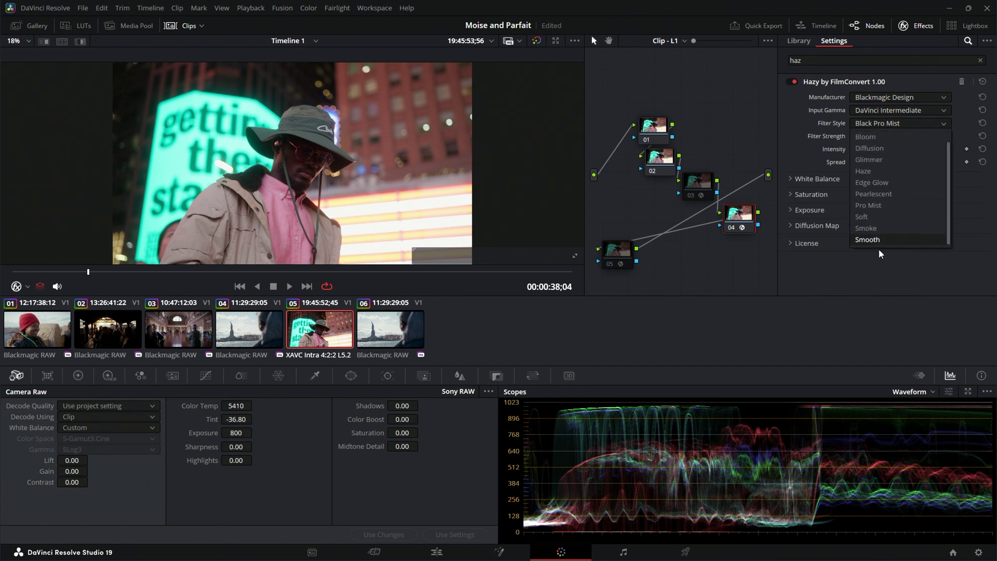
pyautogui.scroll(1, 880, 156)
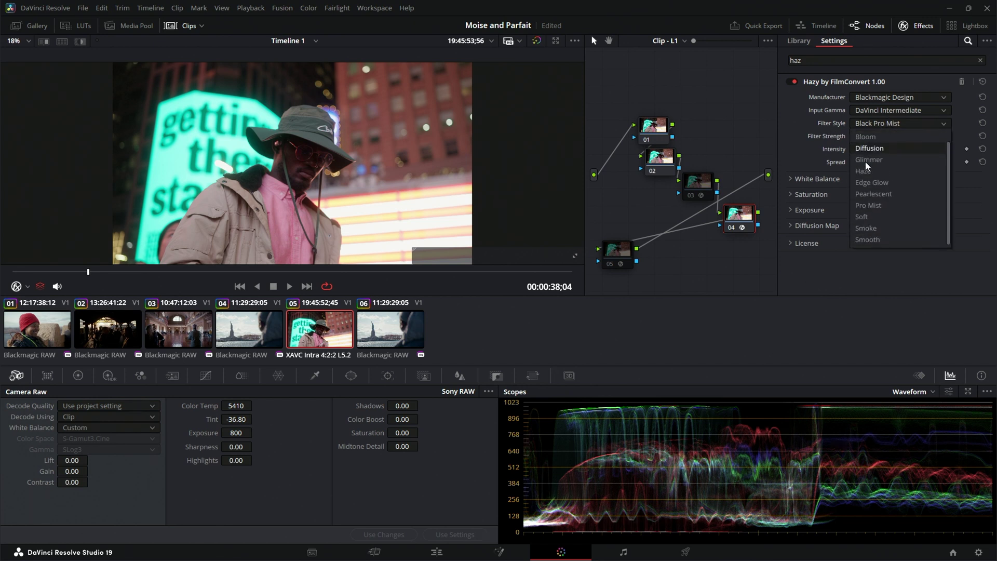
pyautogui.click(877, 125)
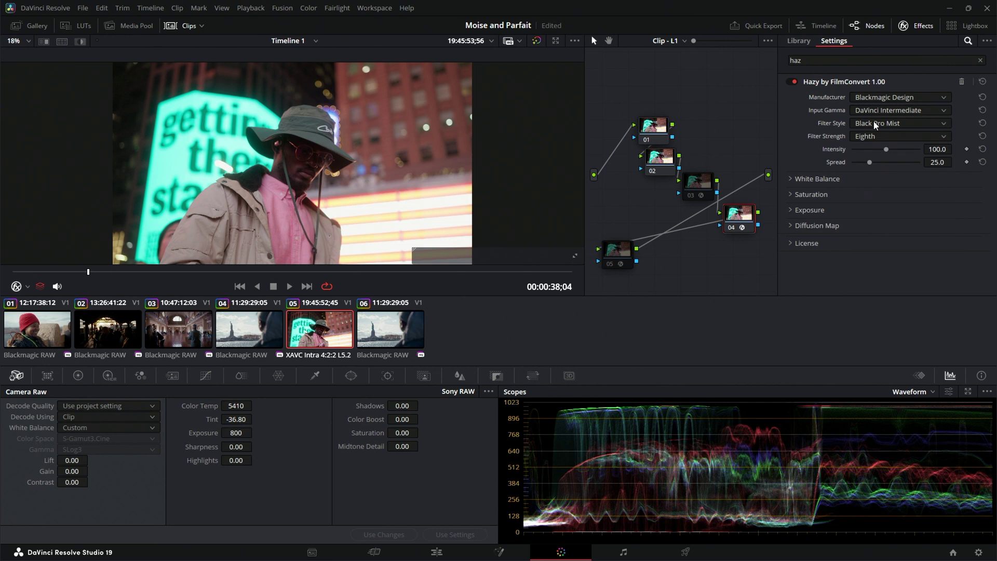
pyautogui.click(817, 226)
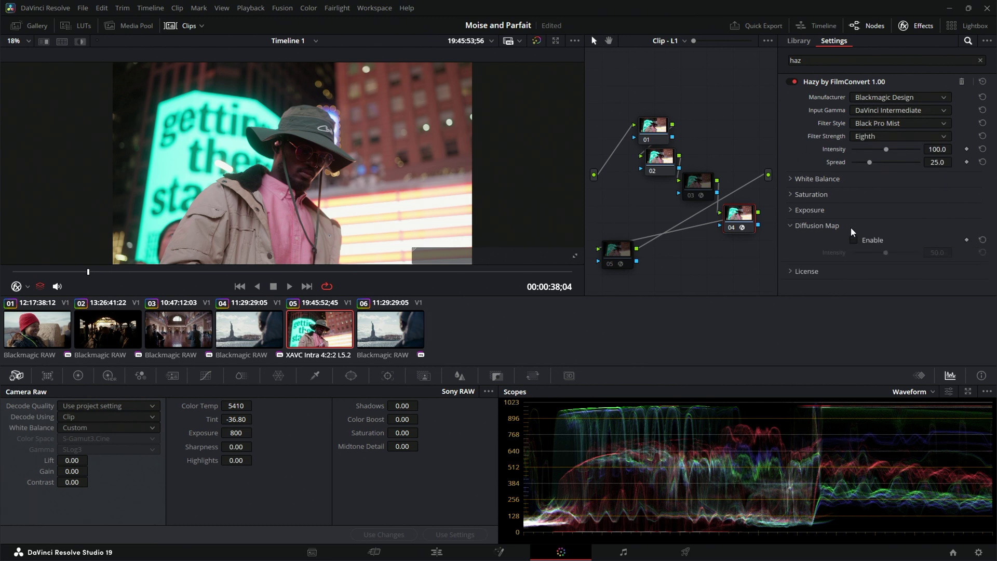
# Enable Hazy's Diffusion Map and play the clip back to review the glow
pyautogui.click(854, 241)
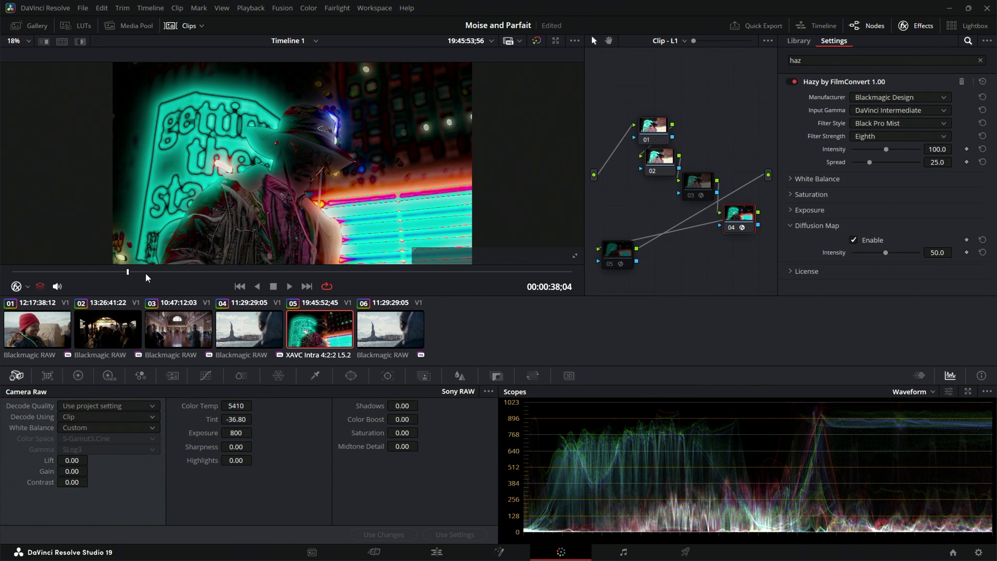
pyautogui.click(200, 272)
pyautogui.click(257, 285)
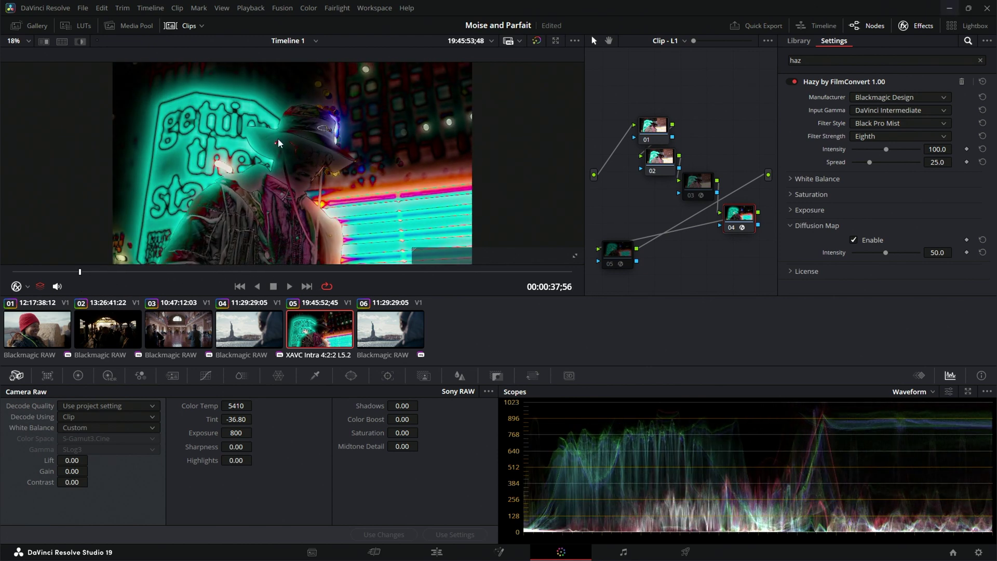
# Review the look in the full-screen viewer, save the project, and drop Hazy Intensity to 20.0
pyautogui.hotkey('ctrl', 'f')
pyautogui.moveTo(566, 336)
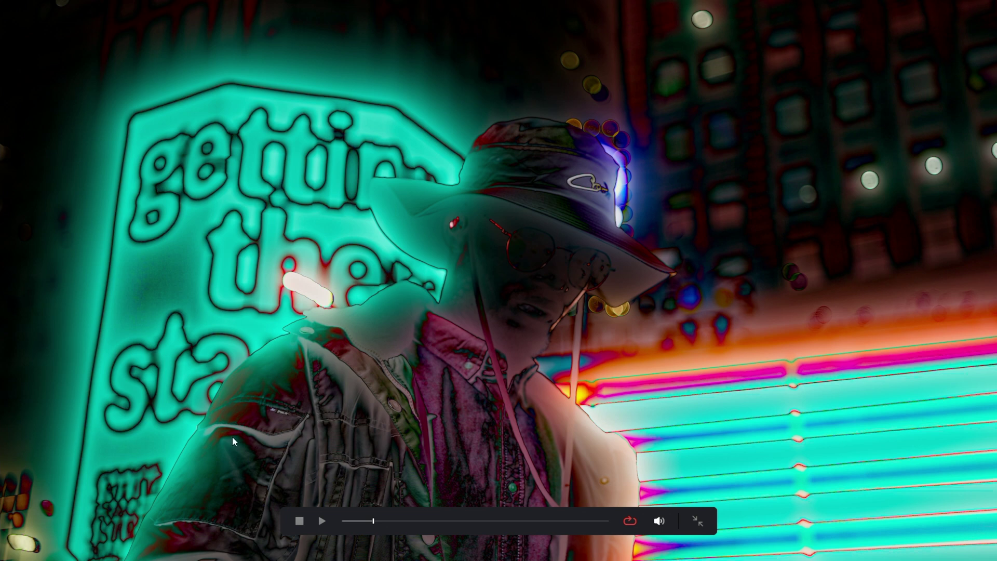
pyautogui.press('Escape')
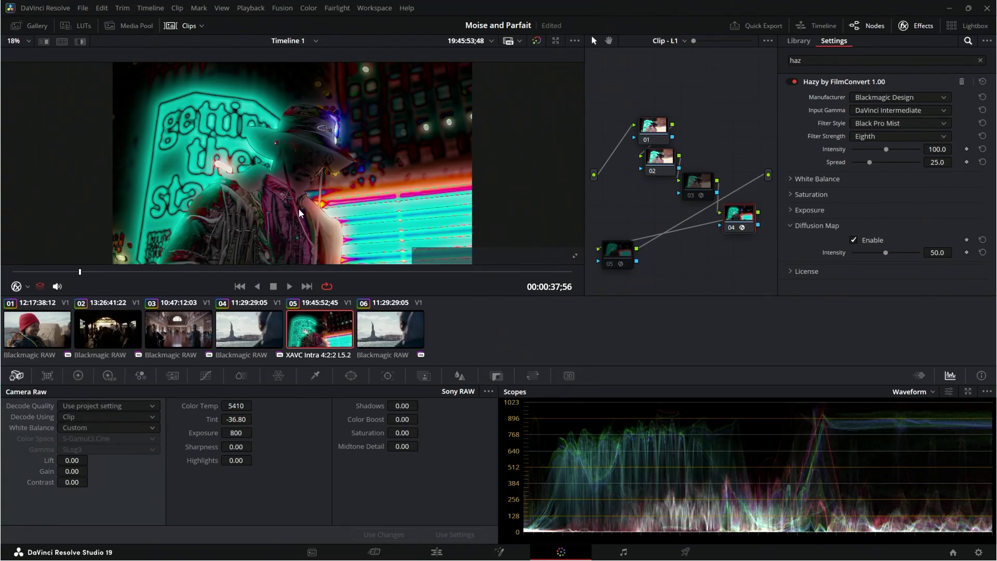
pyautogui.hotkey('ctrl', 's')
pyautogui.moveTo(884, 148); pyautogui.dragTo(859, 153)
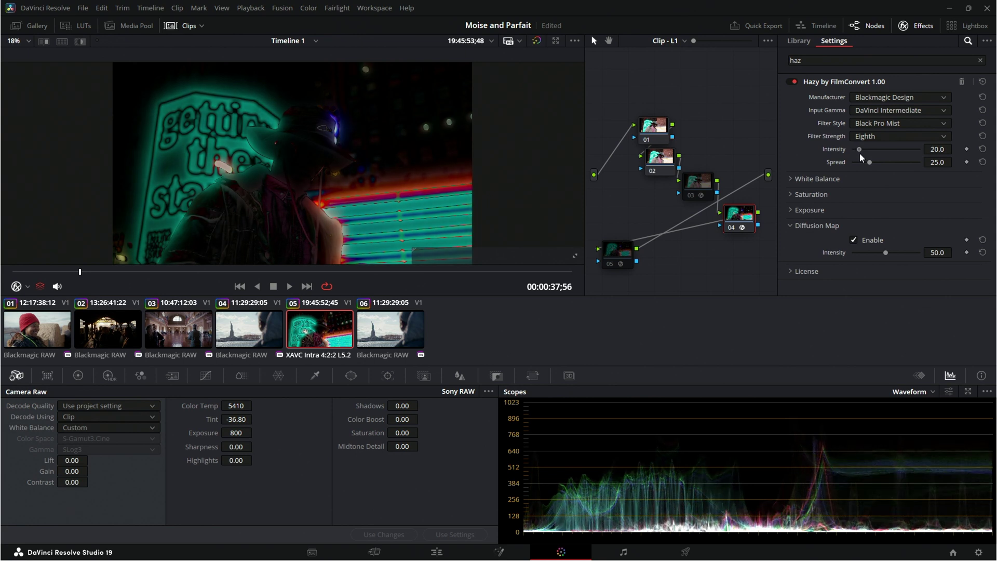
# Try Spread 60.8 and Intensity 15.7 and 50, then reset them to 100.0 and 25.0
pyautogui.moveTo(871, 162)
pyautogui.mouseDown()
pyautogui.moveTo(894, 163)
pyautogui.moveTo(862, 164)
pyautogui.mouseUp()
pyautogui.moveTo(928, 149); pyautogui.dragTo(907, 151)
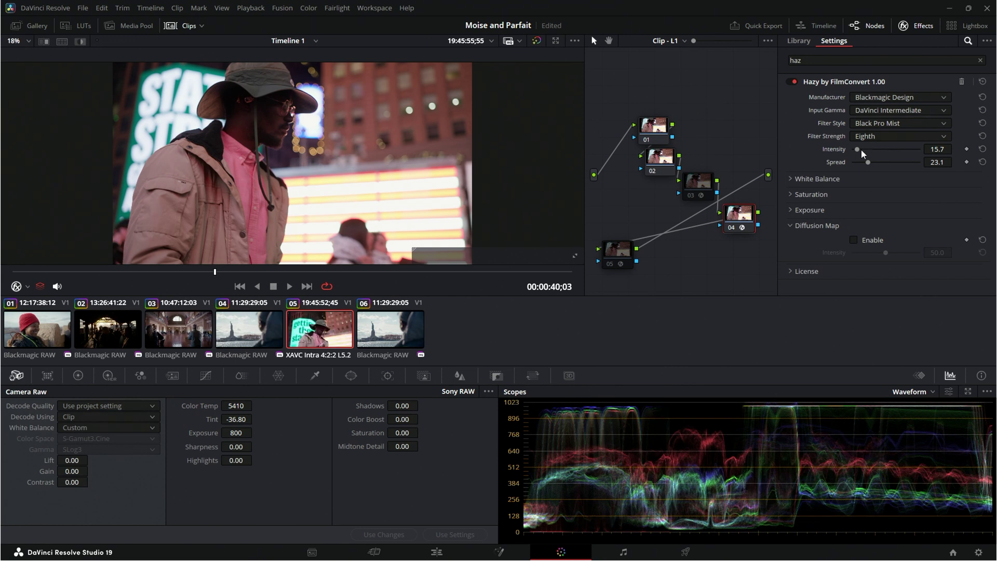
pyautogui.click(853, 240)
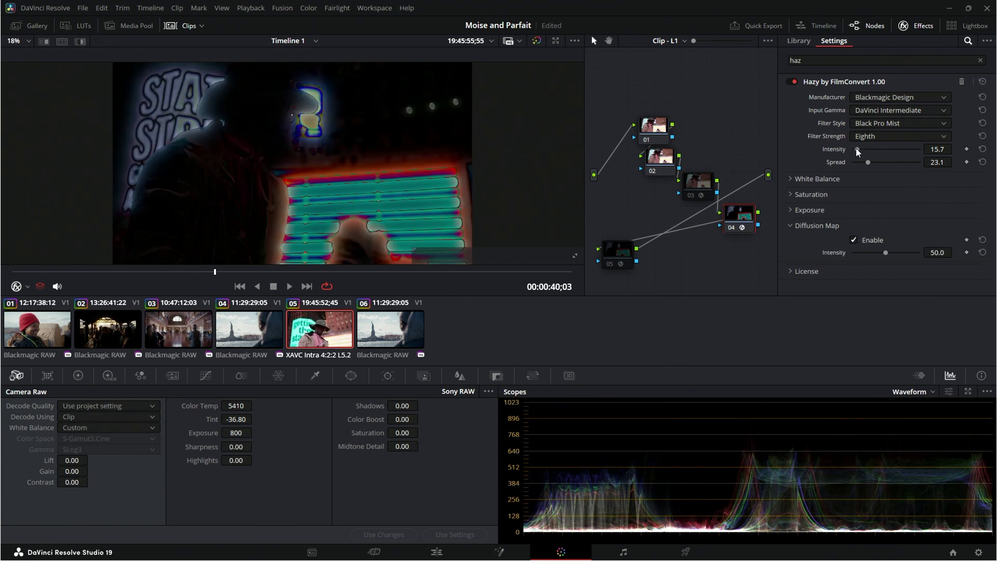
pyautogui.moveTo(858, 149); pyautogui.dragTo(871, 145)
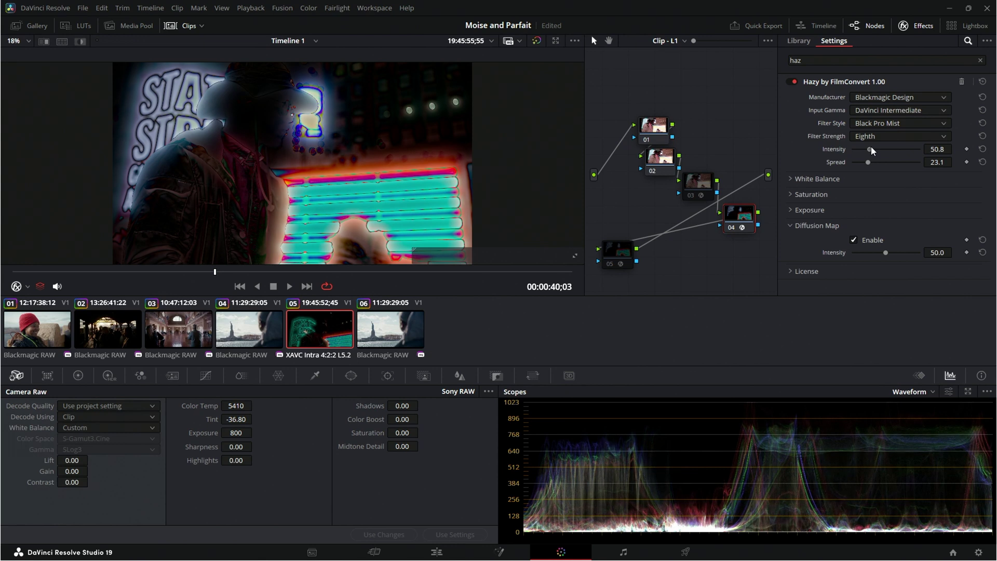
pyautogui.click(983, 150)
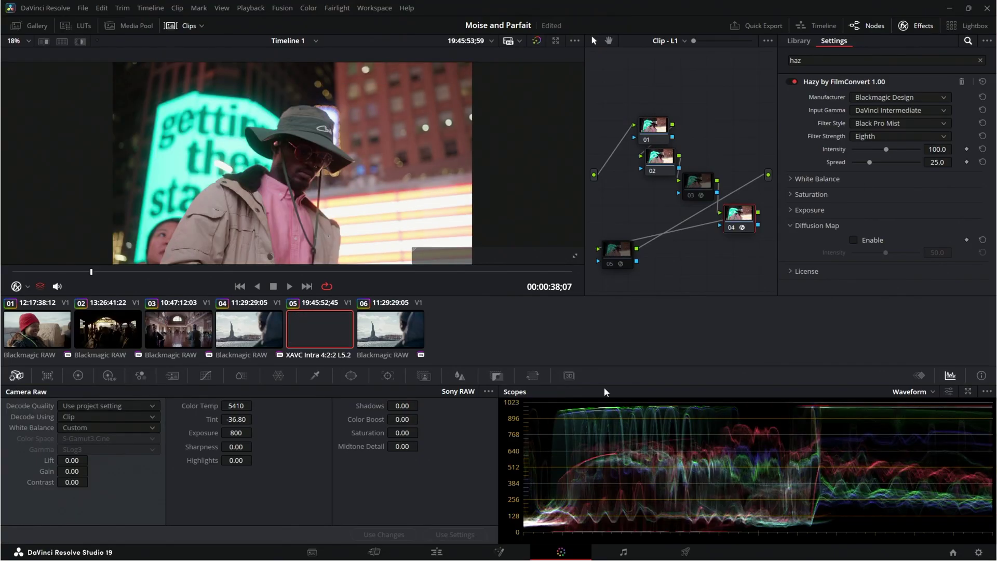
# Try Quarter and One Filter Strength, then preview the diffusion map with lower Intensity
pyautogui.click(900, 139)
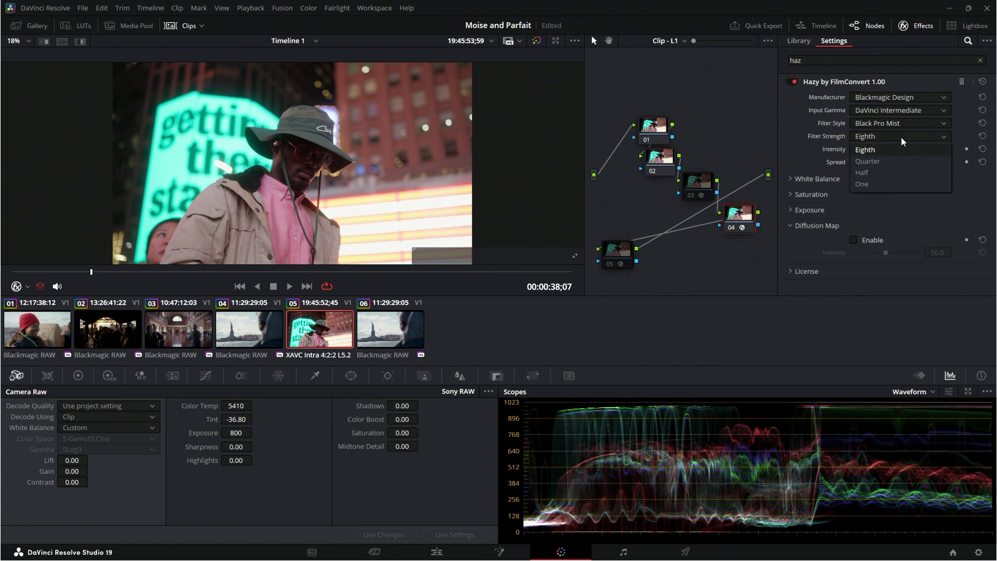
pyautogui.click(882, 163)
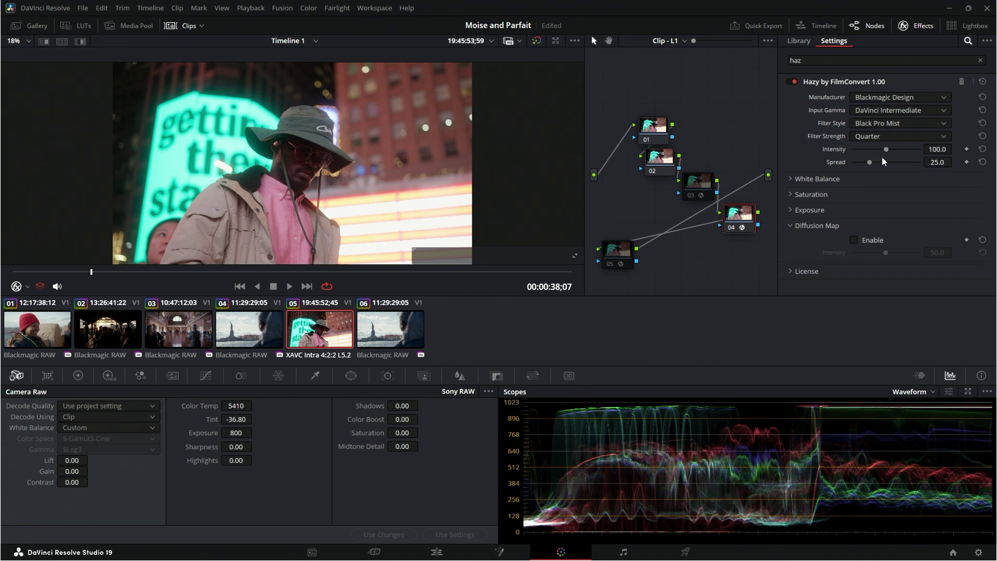
pyautogui.click(882, 136)
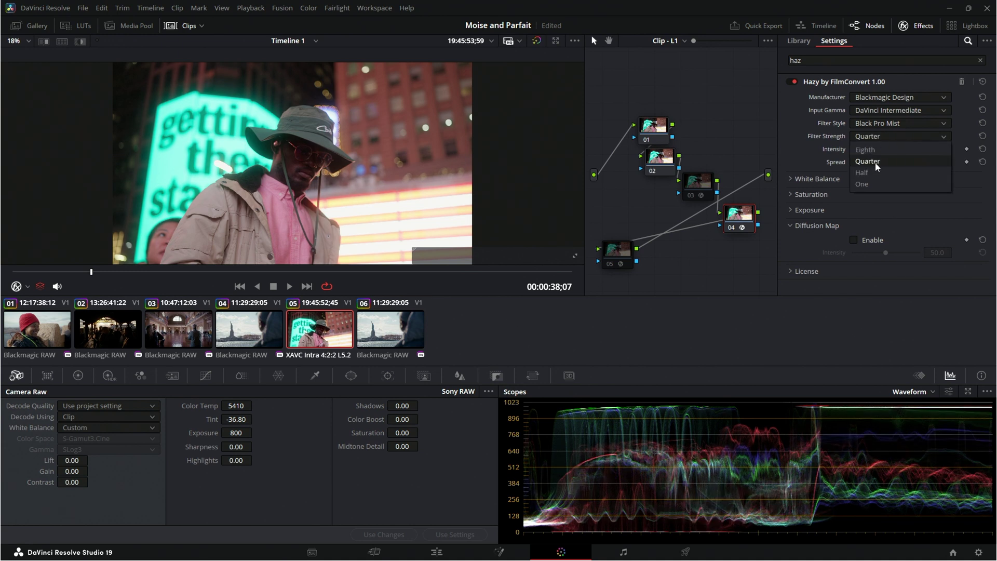
pyautogui.click(871, 182)
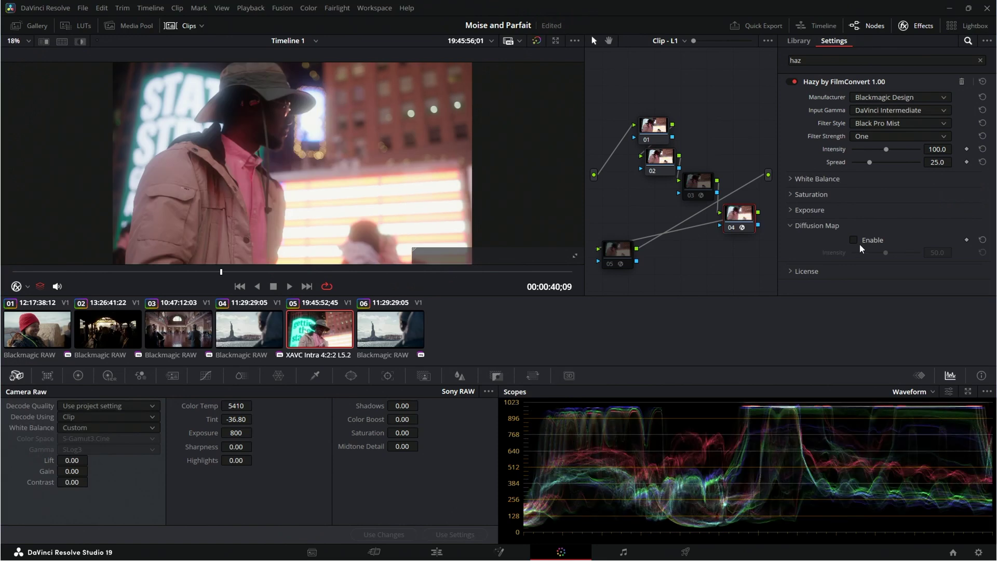
pyautogui.click(857, 242)
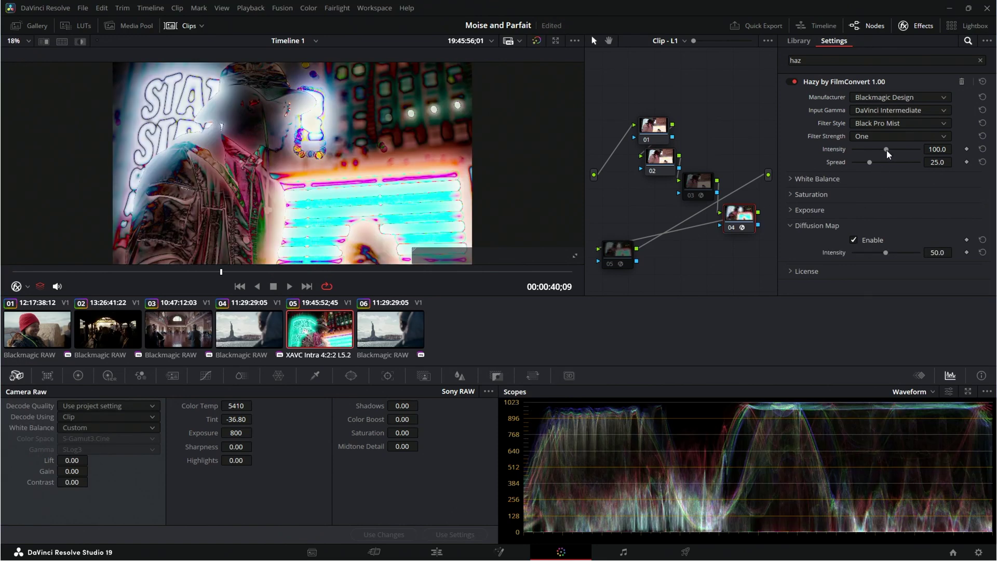
pyautogui.moveTo(887, 151); pyautogui.dragTo(869, 164)
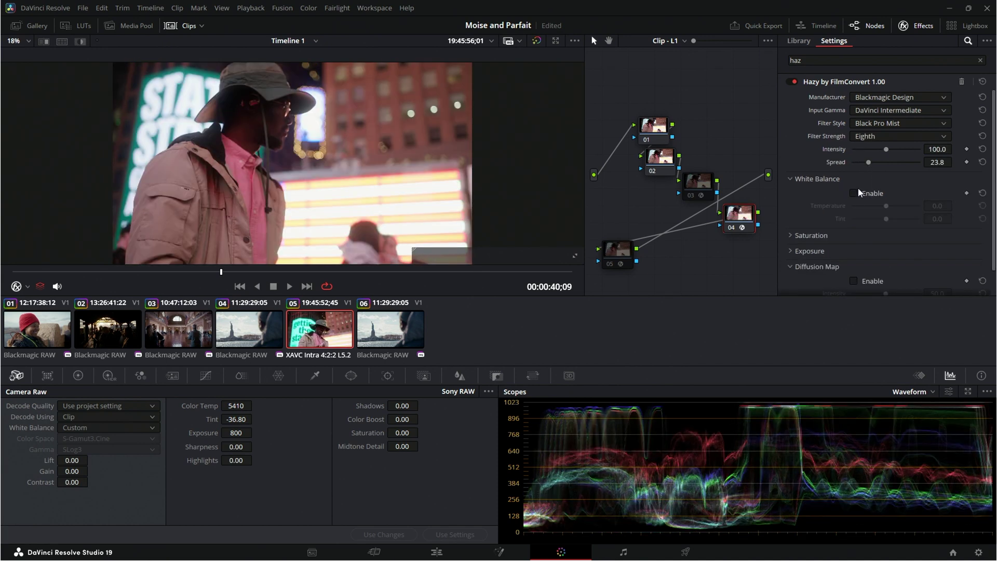
# Enable Hazy White Balance and set Temperature to 56.9, checking different frames of the clip
pyautogui.click(855, 192)
pyautogui.moveTo(886, 206)
pyautogui.mouseDown()
pyautogui.moveTo(852, 206)
pyautogui.moveTo(901, 206)
pyautogui.mouseUp()
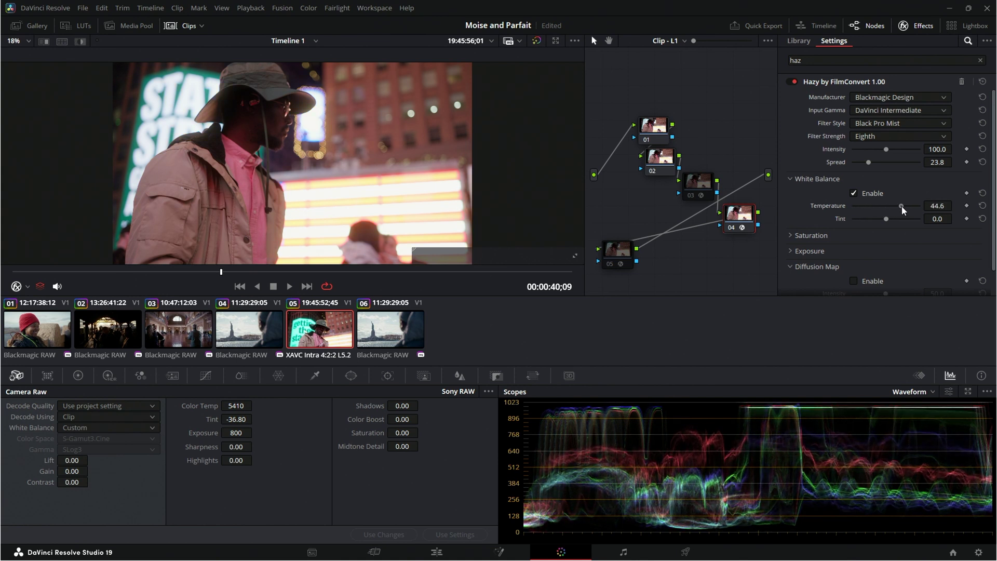
pyautogui.click(316, 269)
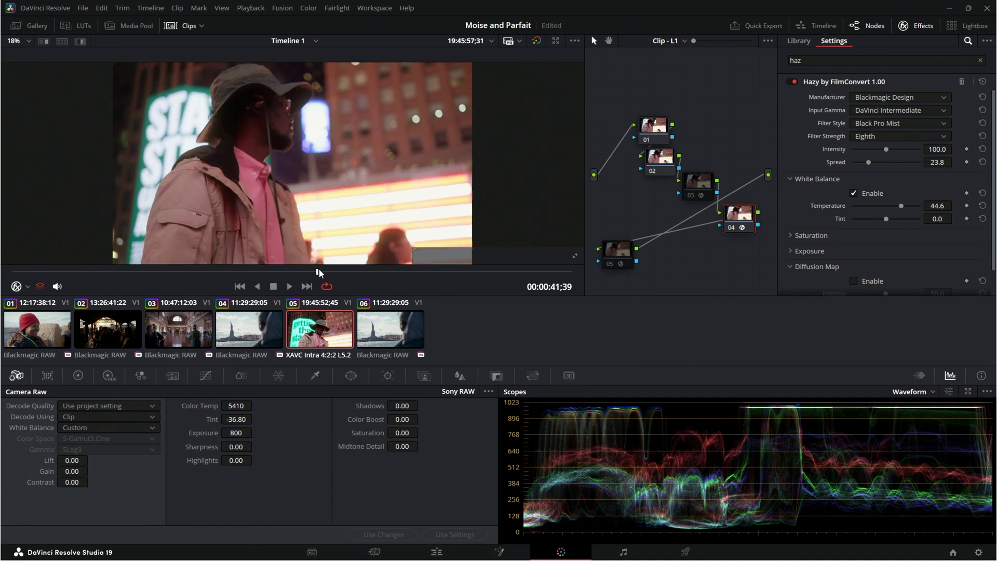
pyautogui.click(358, 270)
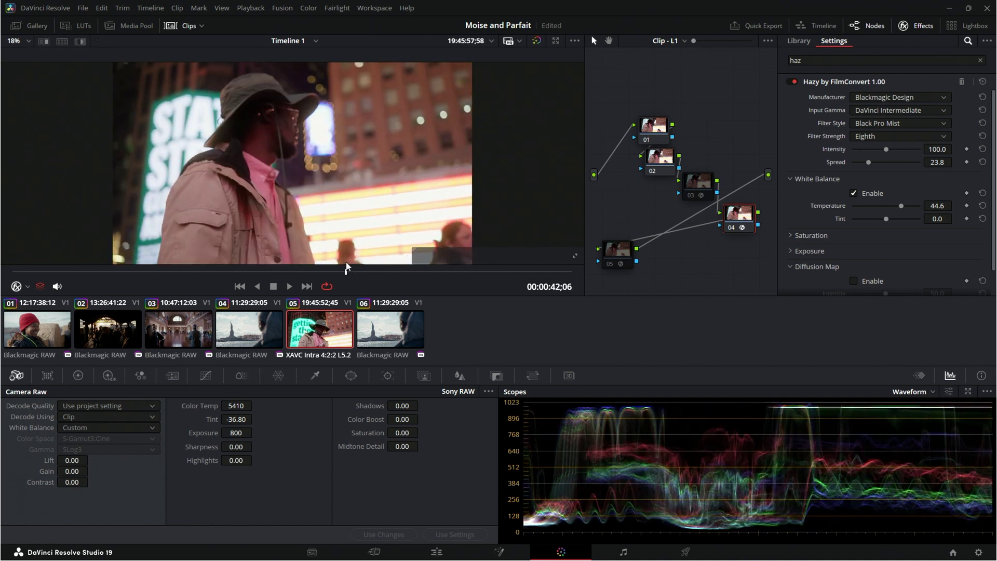
pyautogui.moveTo(898, 207); pyautogui.dragTo(864, 210)
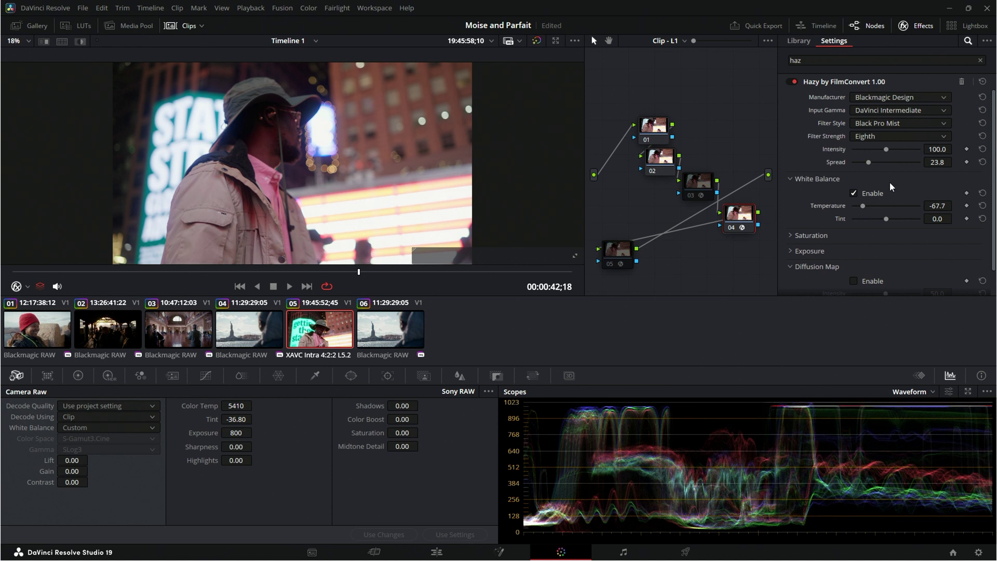
# Lower Hazy Intensity to 69.2 and expand the Saturation section
pyautogui.moveTo(885, 151)
pyautogui.mouseDown()
pyautogui.moveTo(868, 154)
pyautogui.moveTo(877, 153)
pyautogui.mouseUp()
pyautogui.scroll(-1, 830, 273)
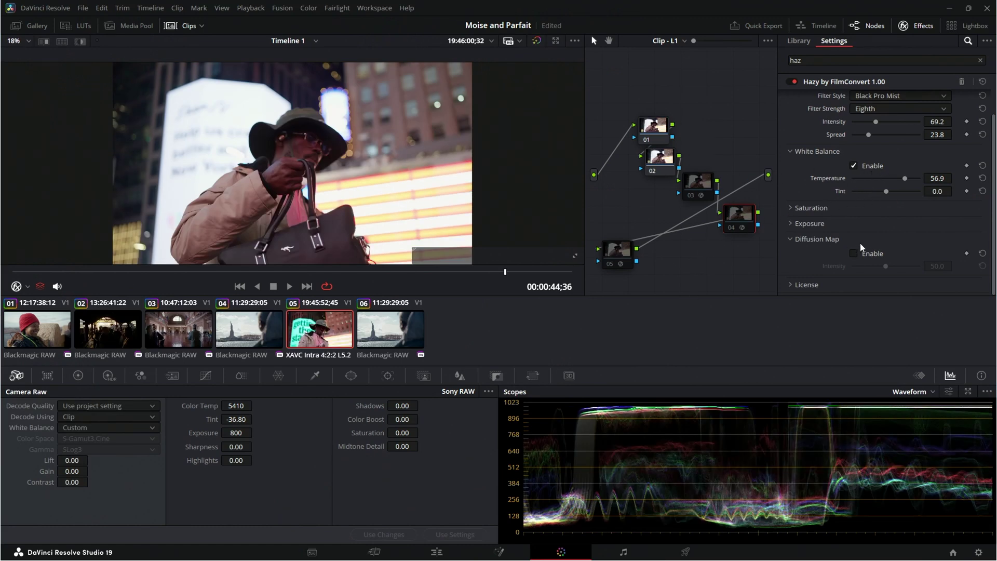
pyautogui.click(811, 208)
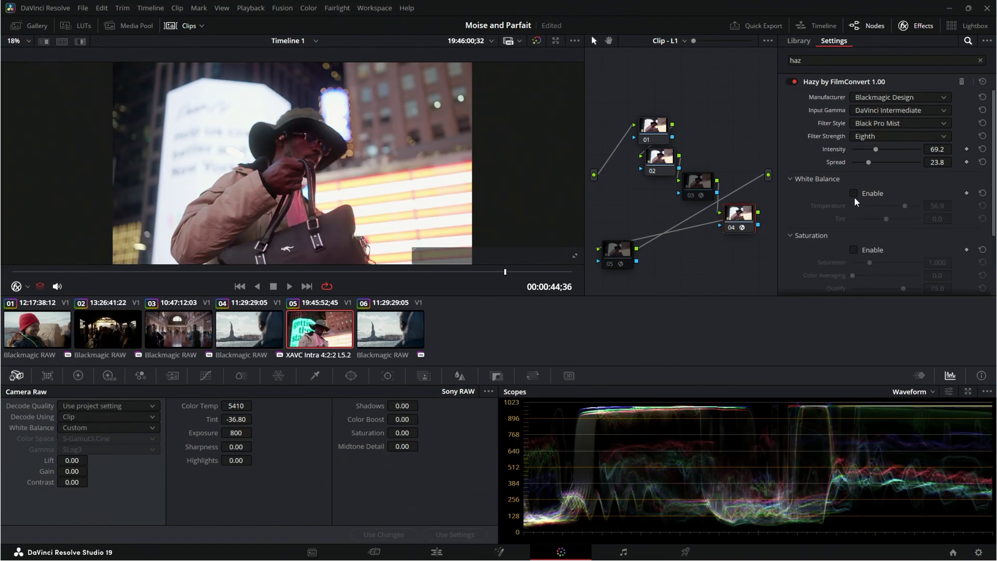
# Turn on Diffusion Map and Saturation, setting Saturation to 0.677 and Qualify to 53.1
pyautogui.scroll(1, 855, 197)
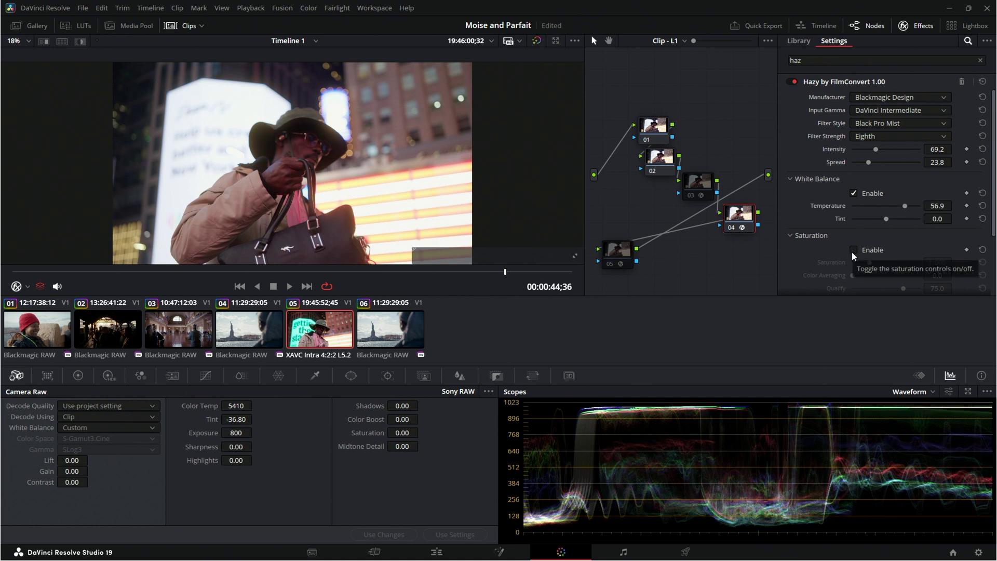
pyautogui.scroll(-2, 842, 263)
pyautogui.click(854, 273)
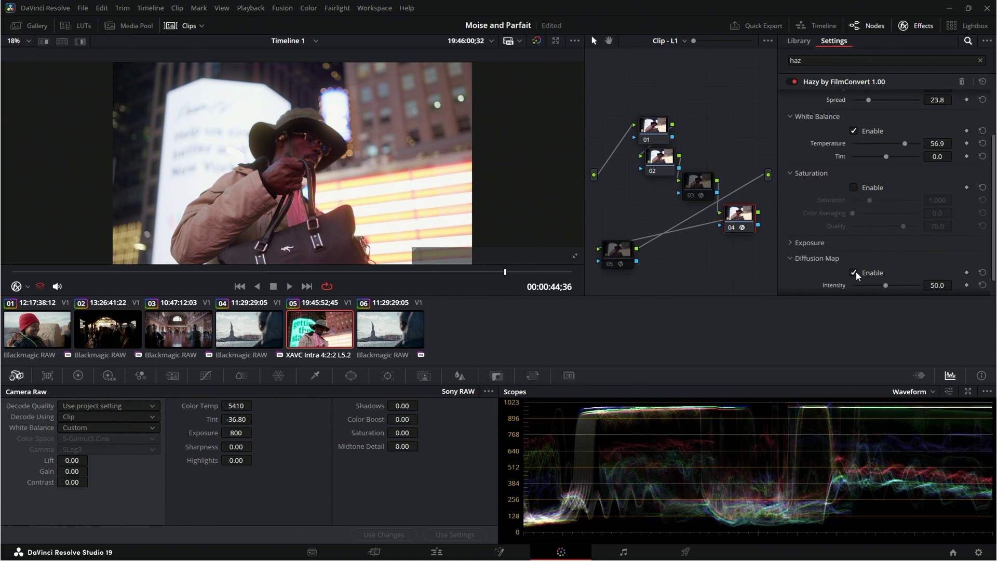
pyautogui.click(854, 188)
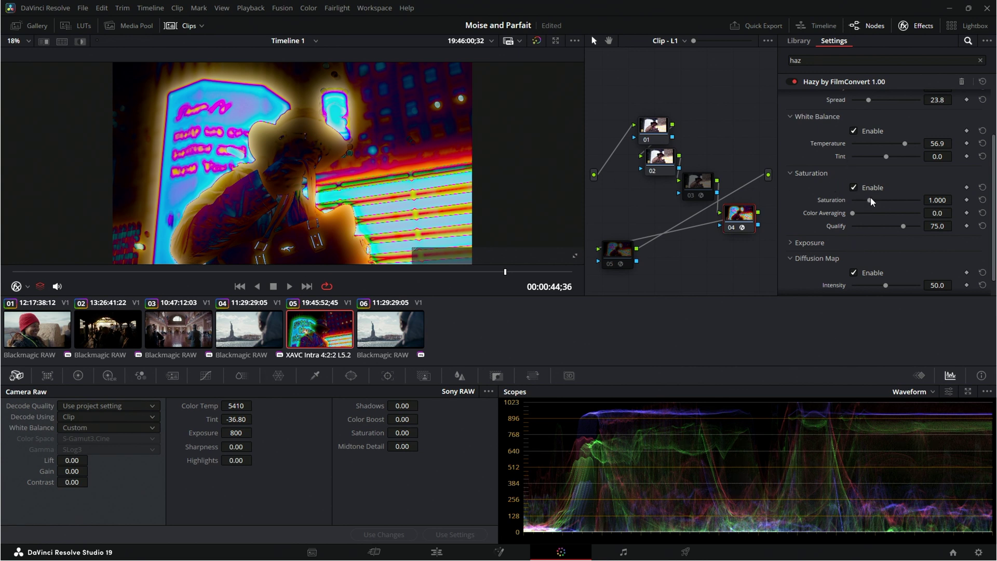
pyautogui.moveTo(871, 199); pyautogui.dragTo(833, 217)
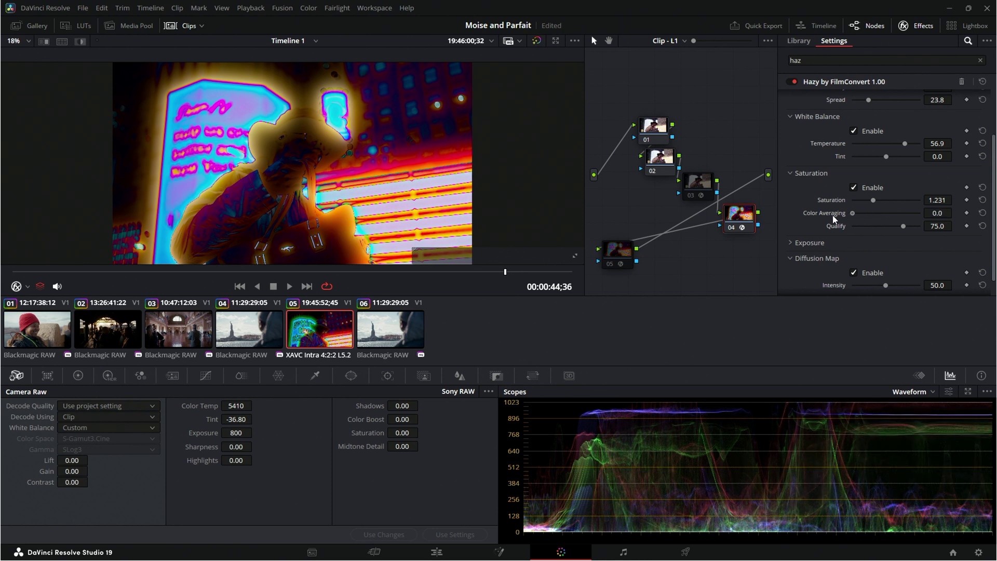
pyautogui.moveTo(904, 226); pyautogui.dragTo(862, 207)
# Disable Diffusion Map, set Saturation 1.446, Color Averaging 11.5, Qualify 73.8, then switch Saturation off
pyautogui.click(853, 272)
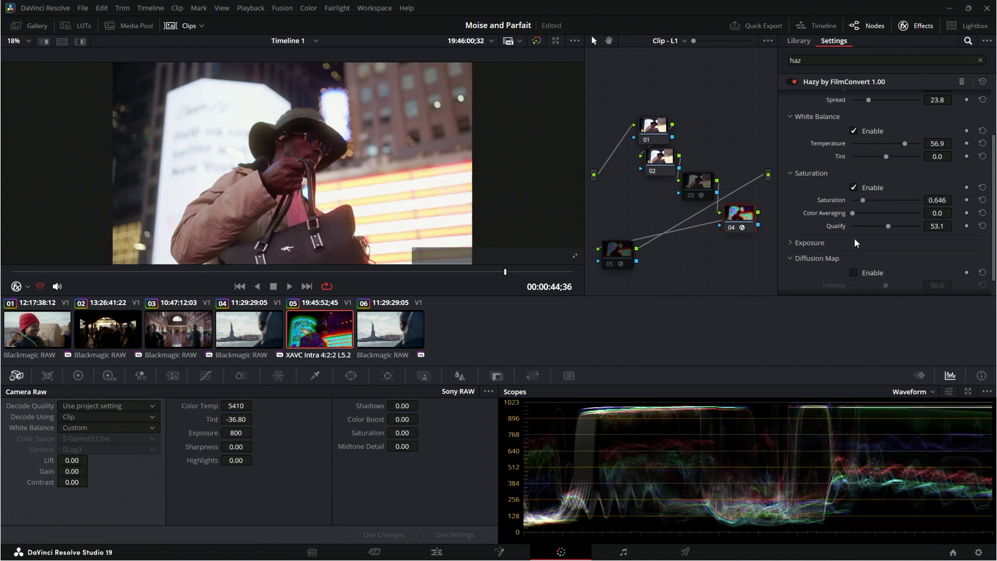
pyautogui.click(983, 199)
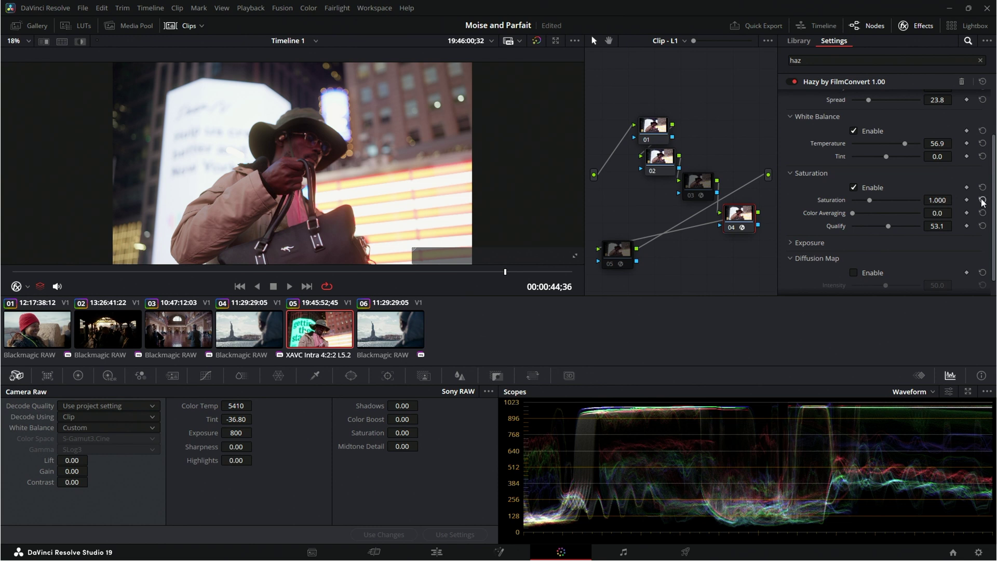
pyautogui.click(983, 227)
pyautogui.moveTo(873, 199); pyautogui.dragTo(882, 200)
pyautogui.moveTo(861, 201); pyautogui.dragTo(903, 226)
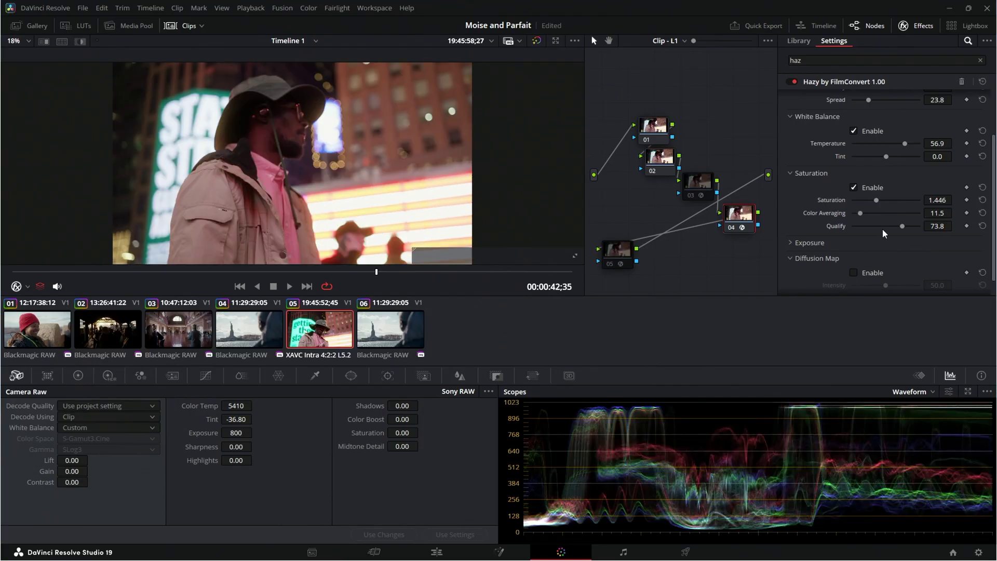
pyautogui.click(854, 188)
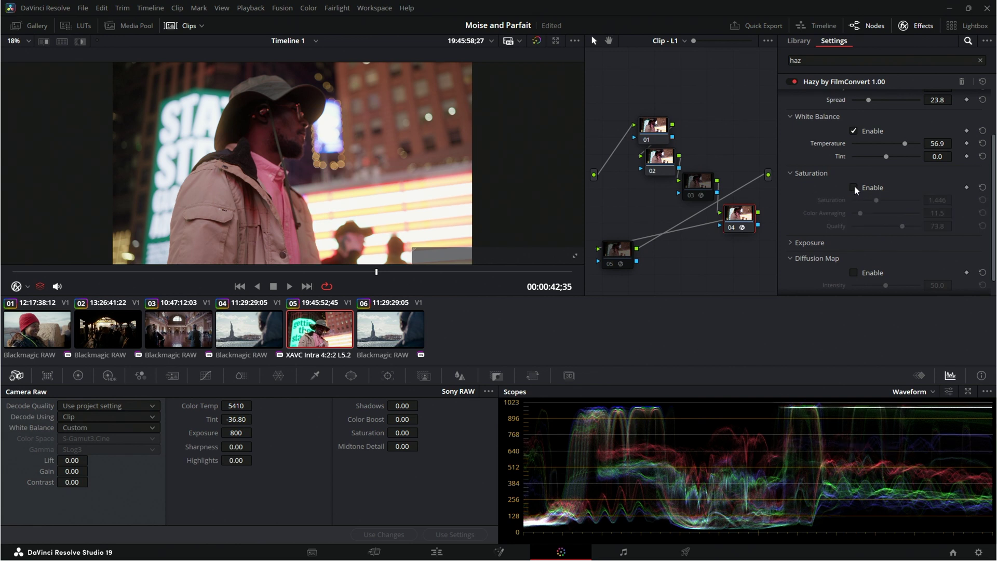
# Enable Hazy Exposure at 2.54 with Red -0.69, Green -0.77 and Blue 3.31
pyautogui.click(827, 246)
pyautogui.scroll(-1, 850, 254)
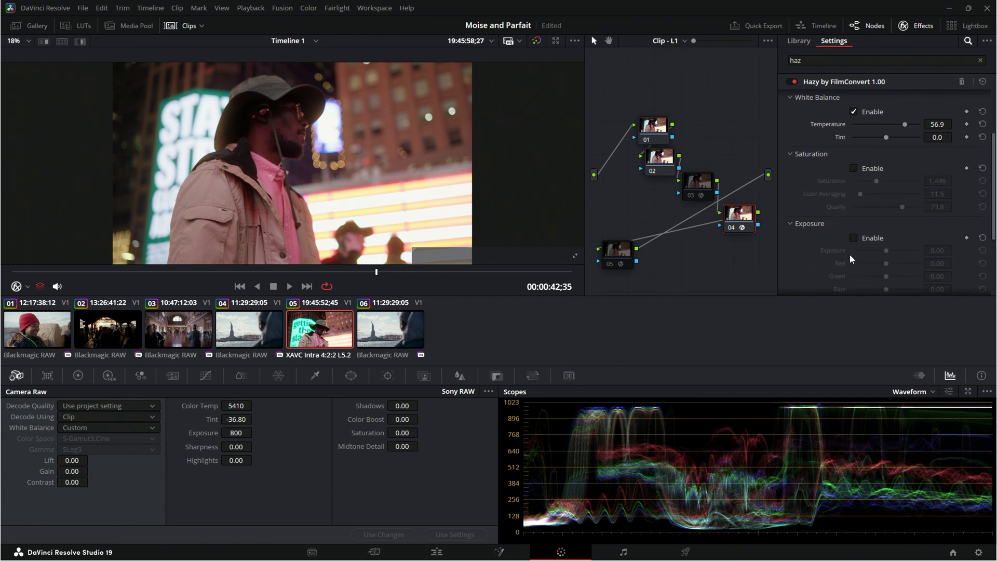
pyautogui.click(854, 238)
pyautogui.moveTo(884, 251)
pyautogui.mouseDown()
pyautogui.moveTo(858, 251)
pyautogui.moveTo(899, 253)
pyautogui.moveTo(861, 254)
pyautogui.moveTo(894, 253)
pyautogui.moveTo(875, 263)
pyautogui.moveTo(903, 264)
pyautogui.moveTo(891, 250)
pyautogui.moveTo(904, 252)
pyautogui.moveTo(878, 263)
pyautogui.moveTo(906, 276)
pyautogui.moveTo(891, 294)
pyautogui.moveTo(873, 291)
pyautogui.moveTo(907, 290)
pyautogui.moveTo(881, 279)
pyautogui.moveTo(882, 266)
pyautogui.mouseUp()
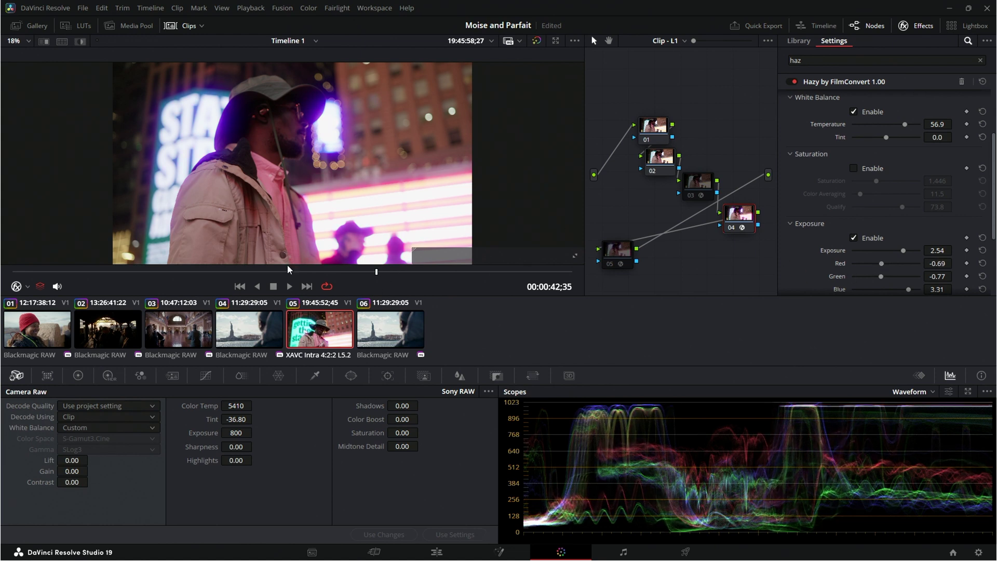
# Replay the last few seconds of clip 05's neon grade, then stop and step to clip 04
pyautogui.moveTo(285, 270); pyautogui.dragTo(110, 268)
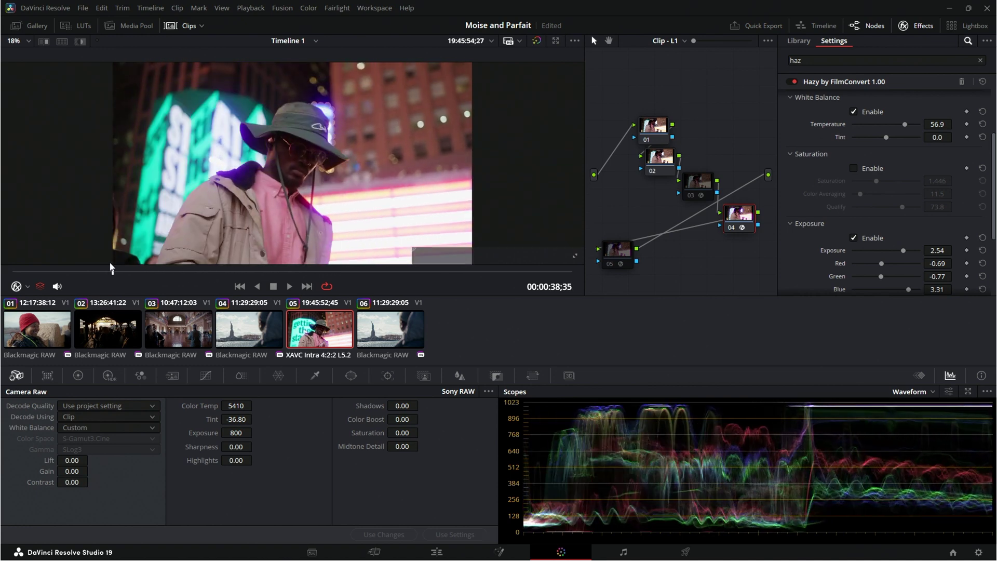
pyautogui.press('space')
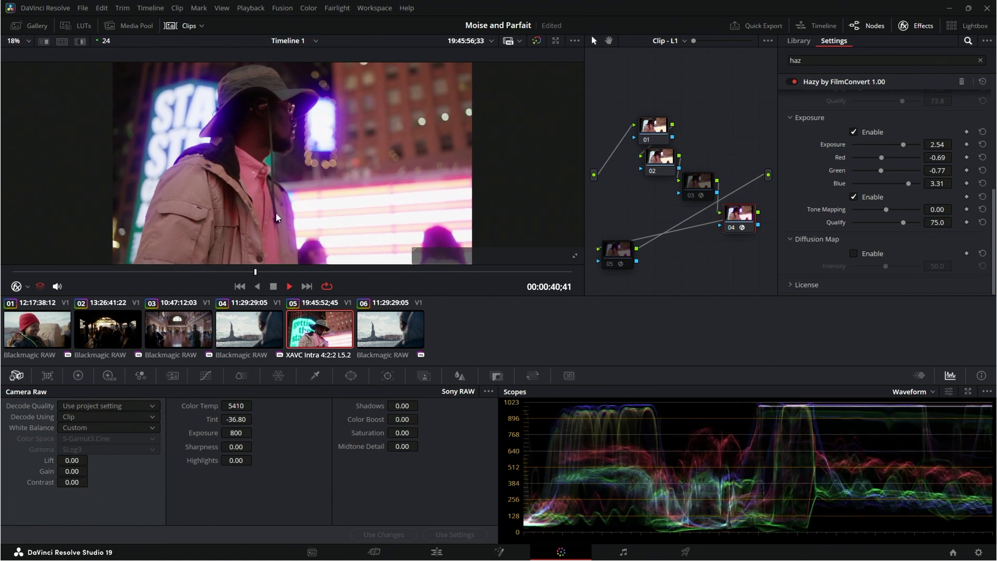
pyautogui.press('Up')
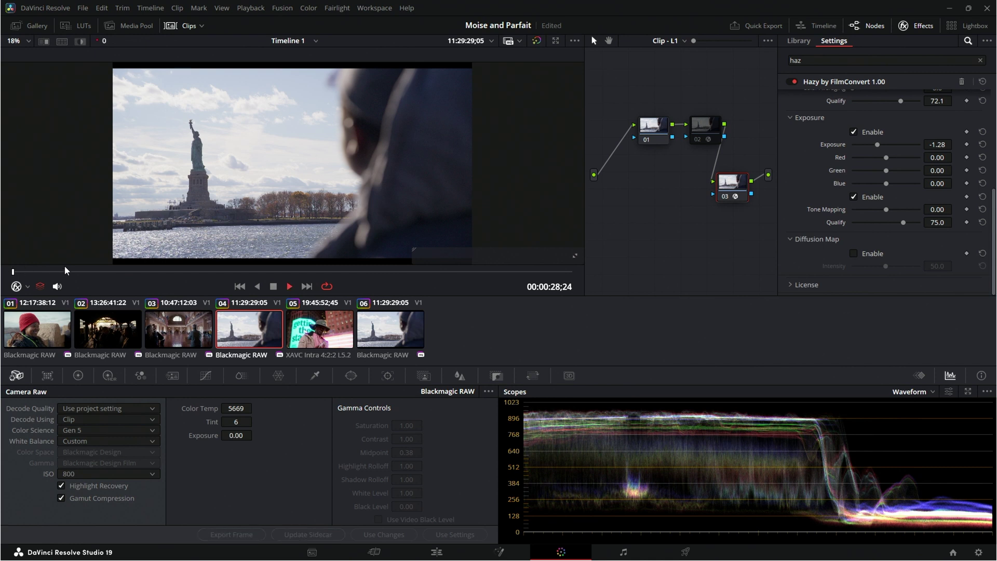
pyautogui.press('space')
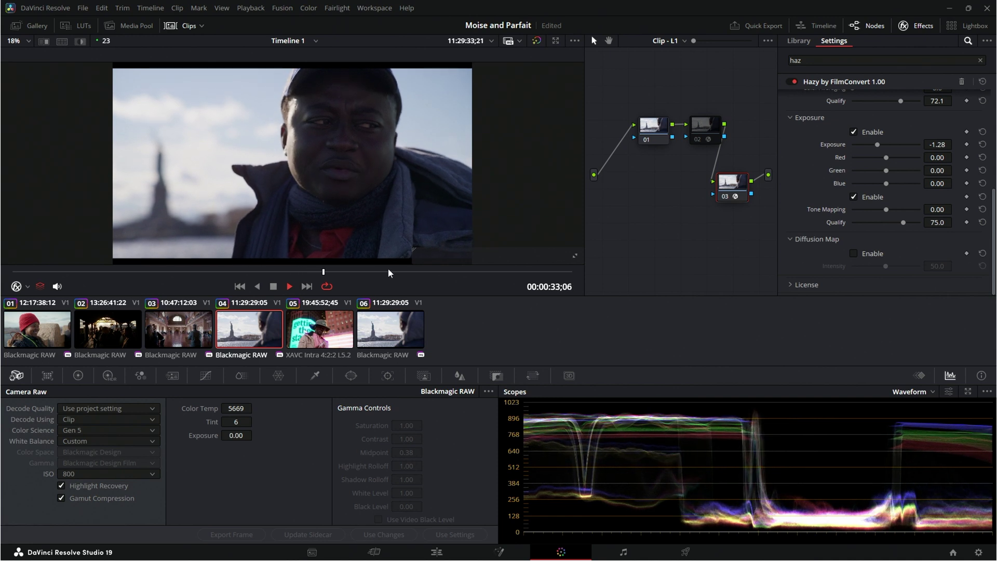
pyautogui.click(380, 272)
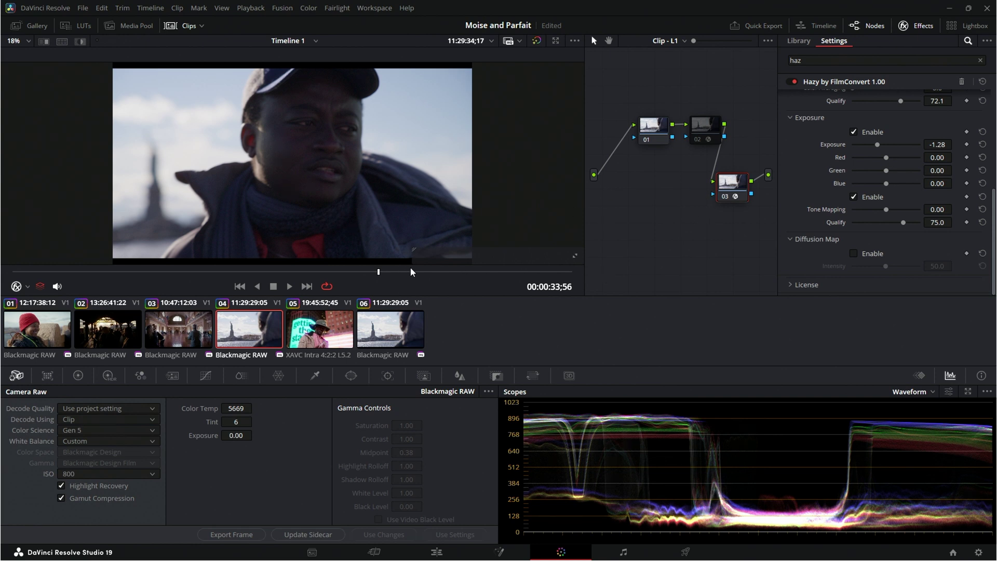
pyautogui.press('space')
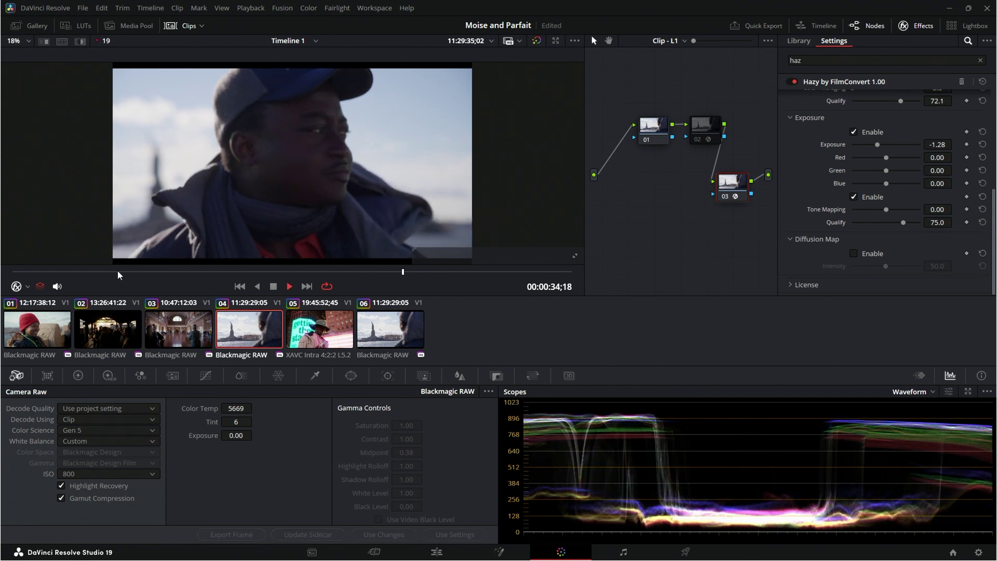
pyautogui.click(103, 270)
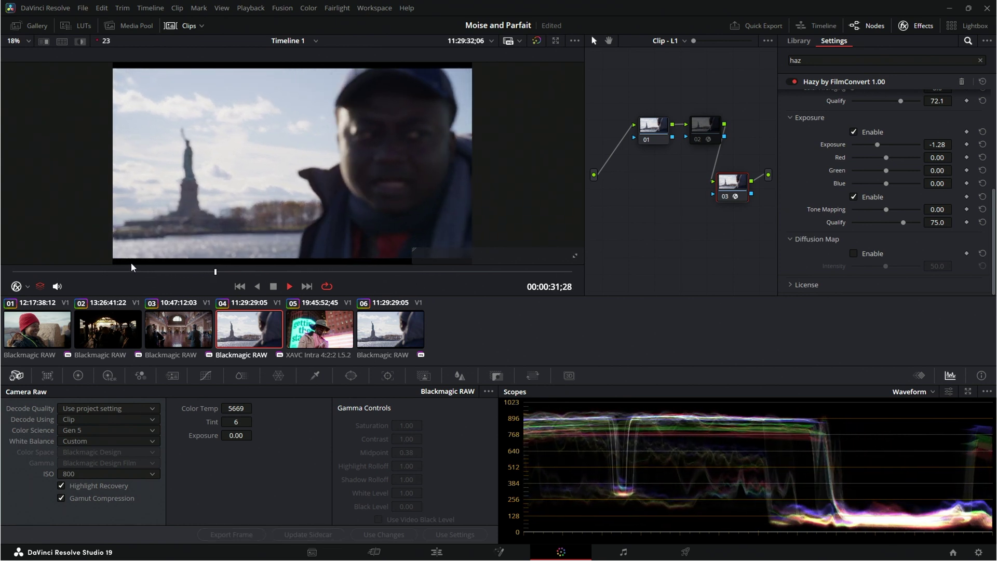
pyautogui.press('space')
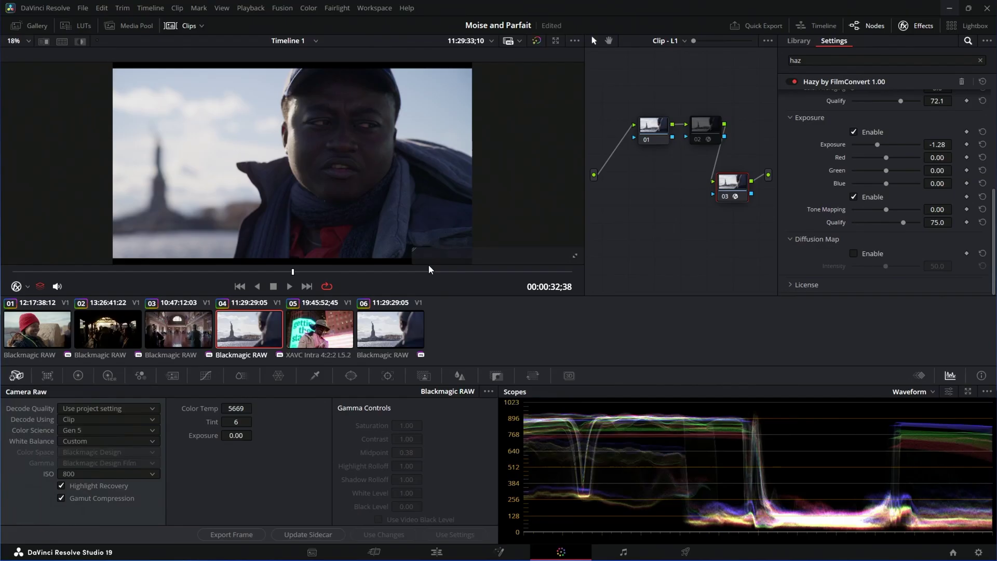
# Try the Smooth filter style at Quarter, Half, One and Eighth strengths
pyautogui.scroll(5, 793, 233)
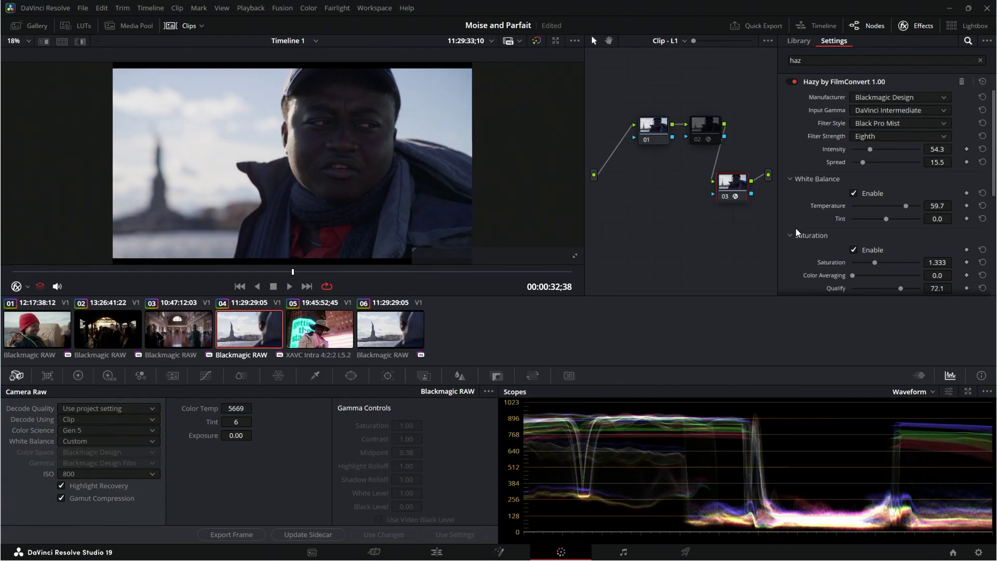
pyautogui.click(877, 127)
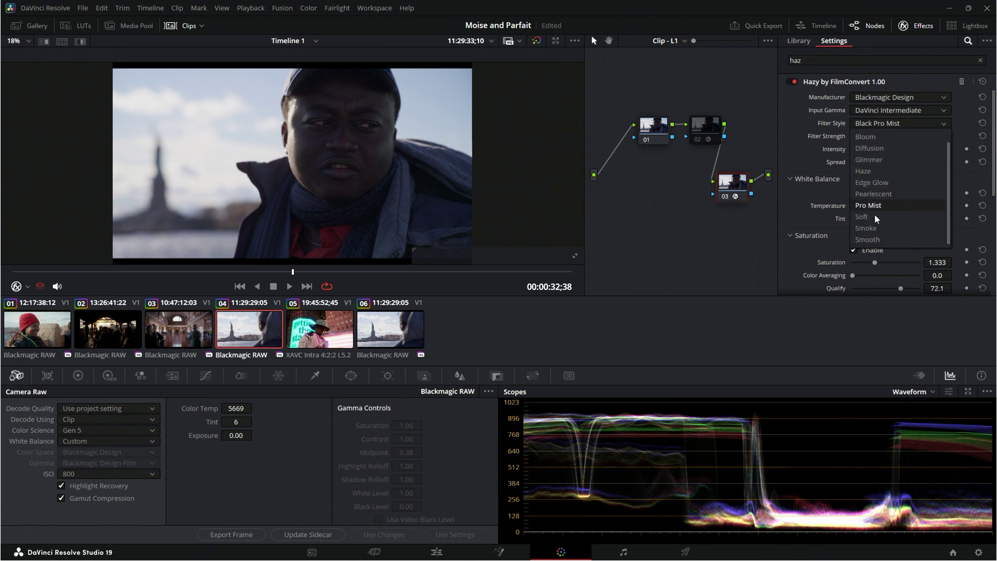
pyautogui.click(865, 240)
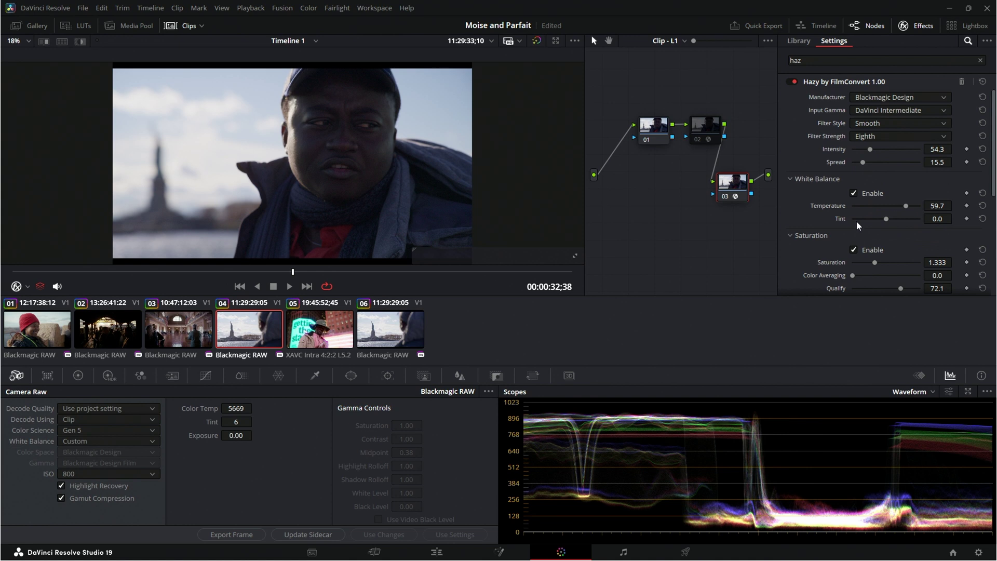
pyautogui.click(889, 134)
pyautogui.click(880, 159)
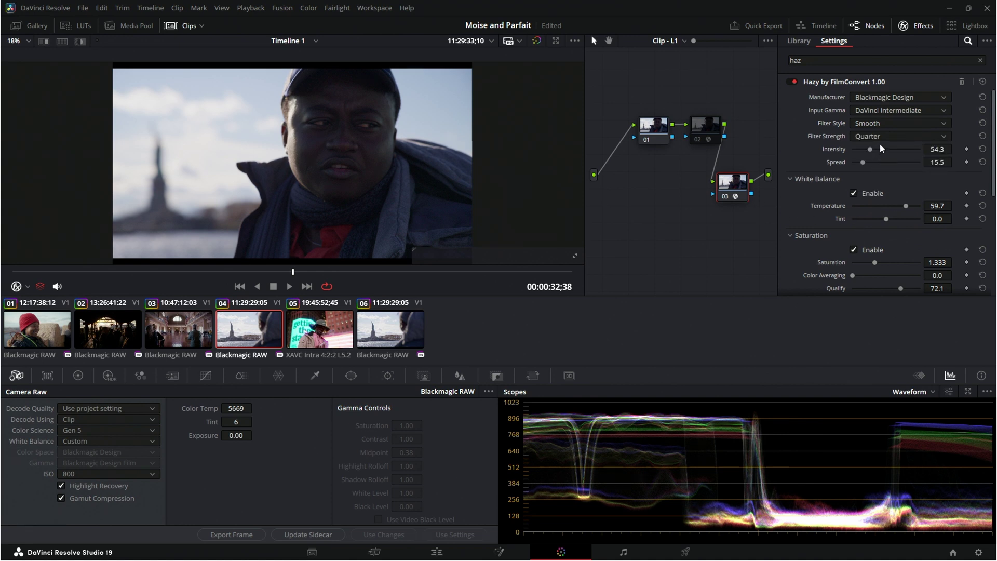
pyautogui.click(880, 138)
pyautogui.click(876, 169)
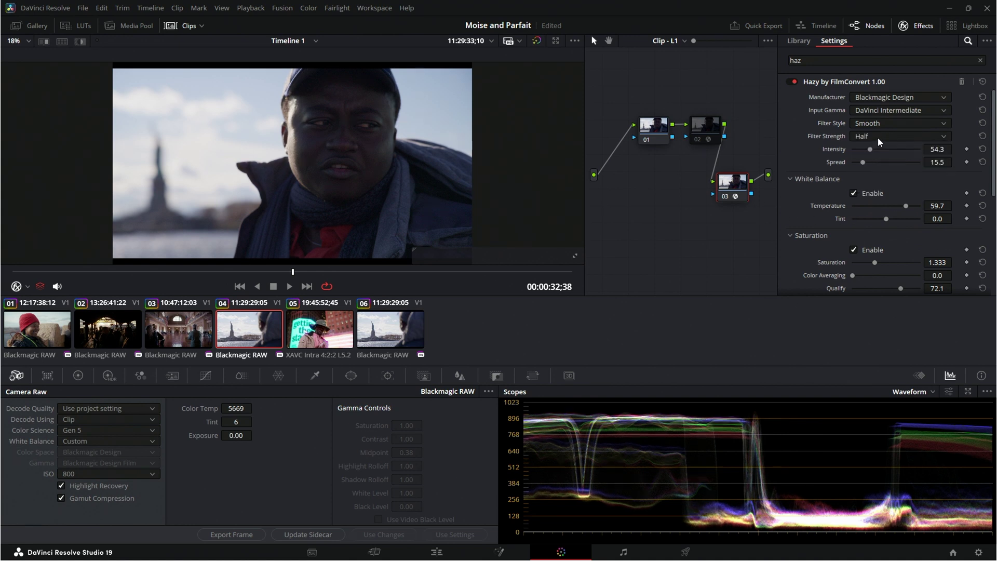
pyautogui.click(878, 137)
pyautogui.click(874, 179)
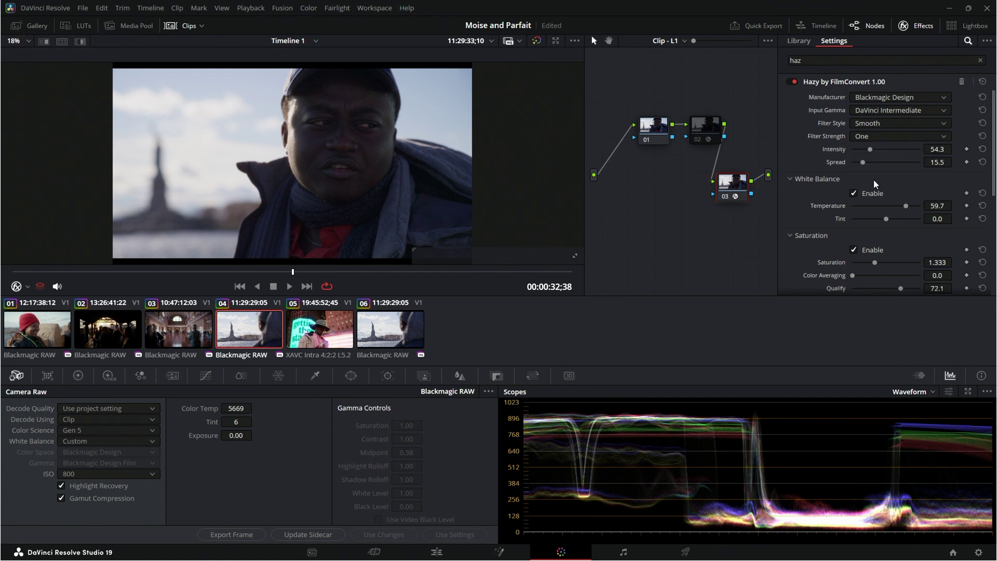
pyautogui.click(874, 139)
pyautogui.click(873, 147)
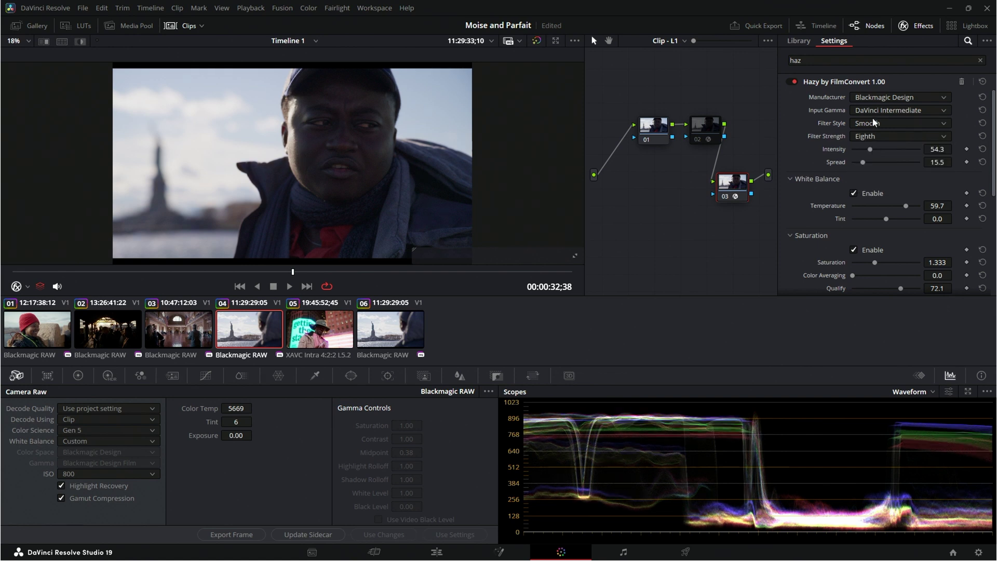
# Switch the Hazy filter style to Edge Glow at Half strength
pyautogui.click(872, 123)
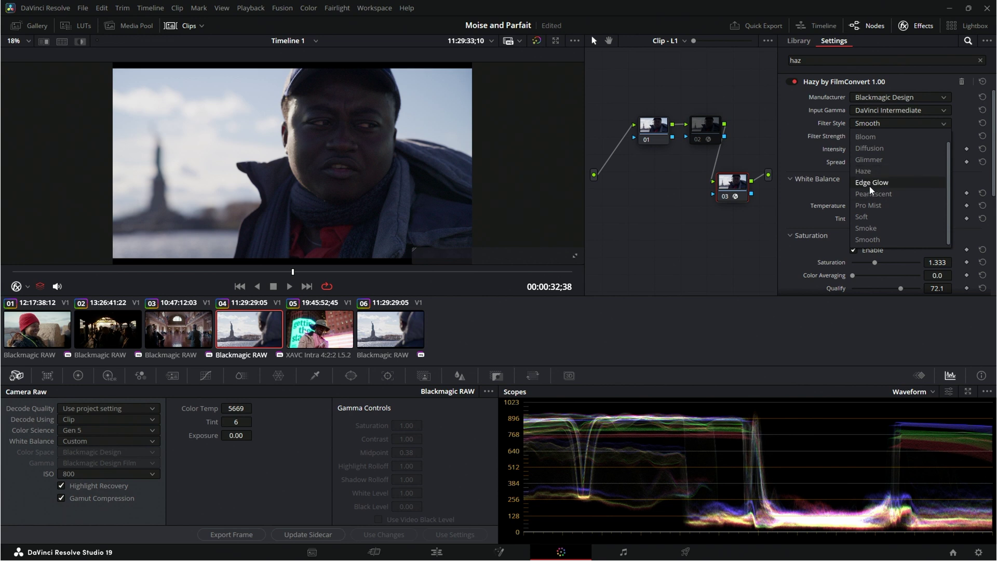
pyautogui.click(869, 184)
pyautogui.click(877, 138)
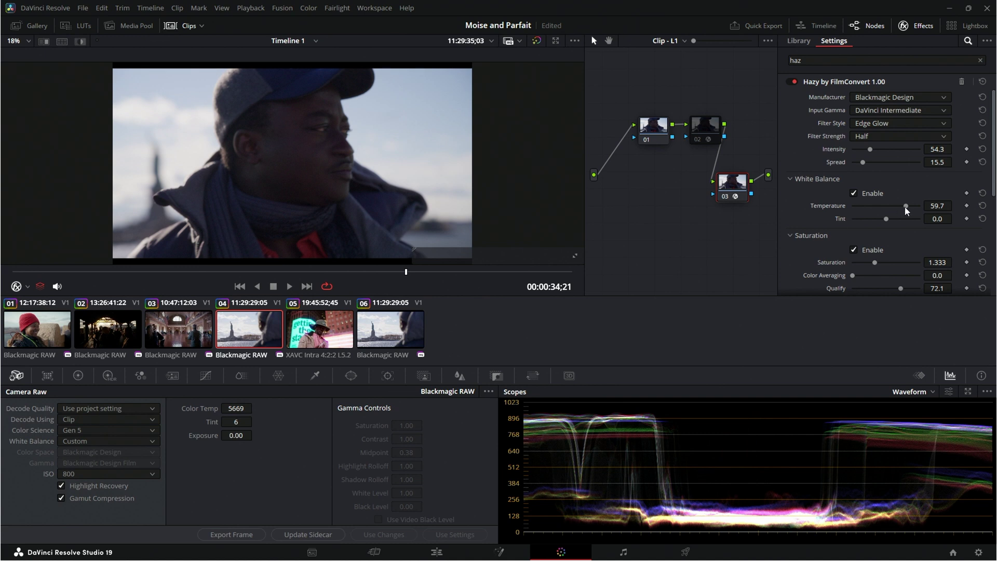
# Drag the Hazy white balance temperature slider toward a cooler setting
pyautogui.moveTo(905, 207); pyautogui.dragTo(873, 210)
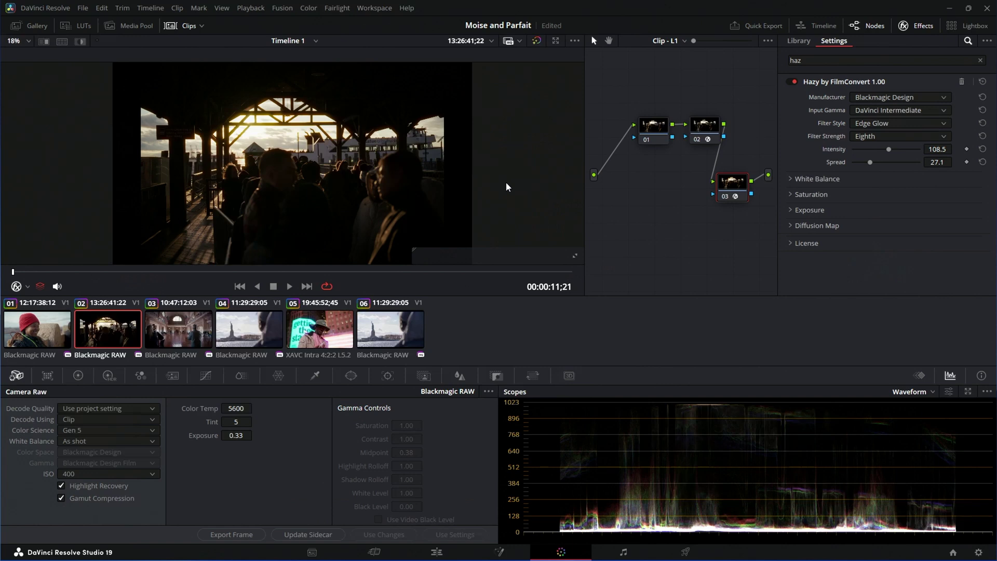
# Set Edge Glow strength to Half and warm the Hazy temperature to 75.4
pyautogui.click(907, 137)
pyautogui.click(878, 171)
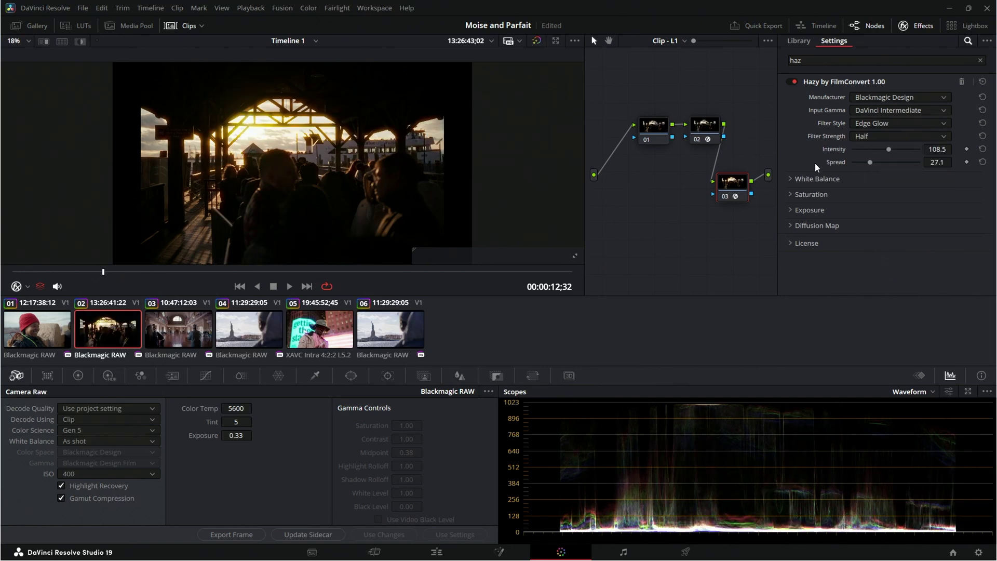
pyautogui.click(814, 195)
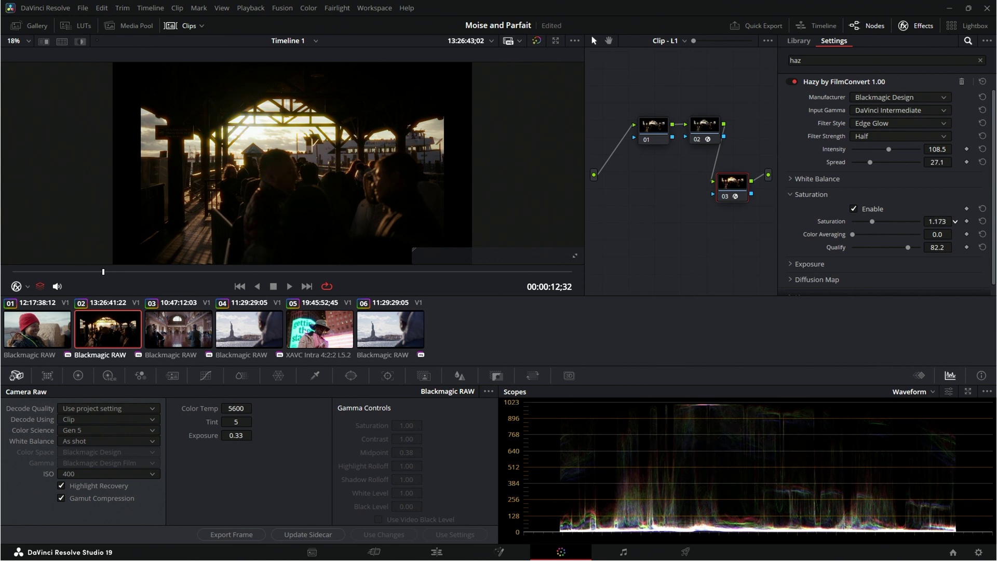
pyautogui.click(827, 185)
pyautogui.moveTo(908, 208); pyautogui.dragTo(915, 220)
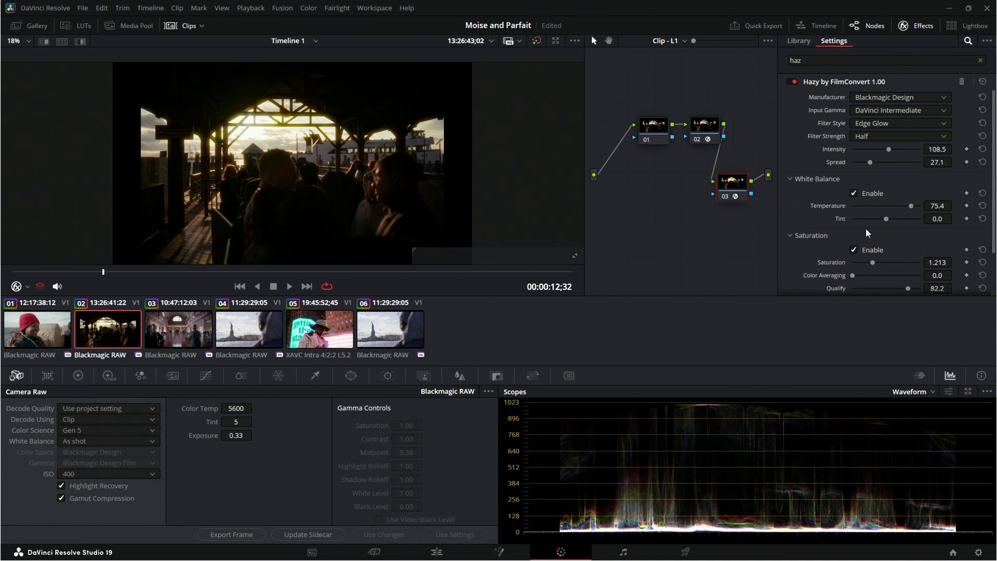
# Turn off the Hazy exposure adjustment for the pier clip
pyautogui.scroll(-2, 819, 272)
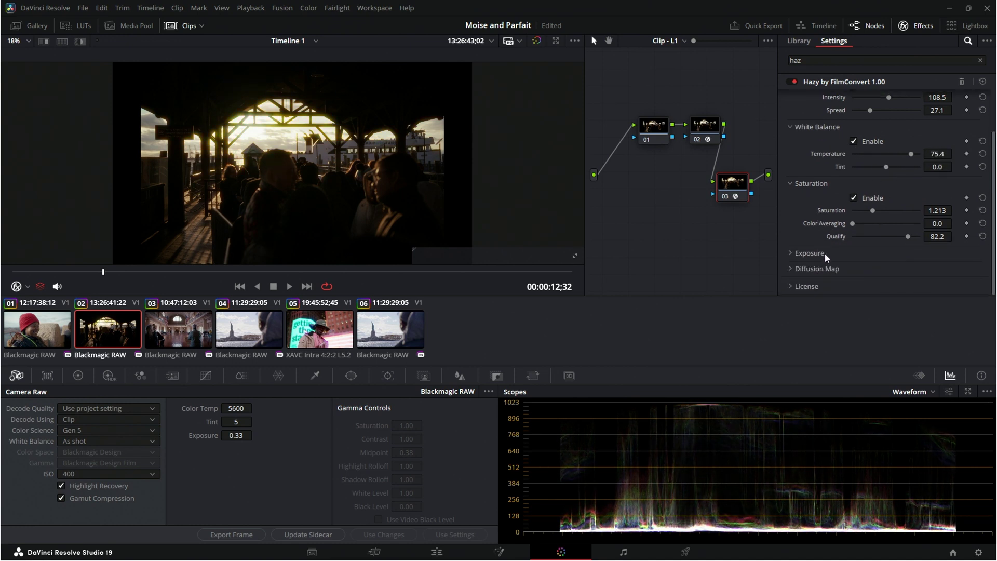
pyautogui.click(810, 254)
pyautogui.click(854, 268)
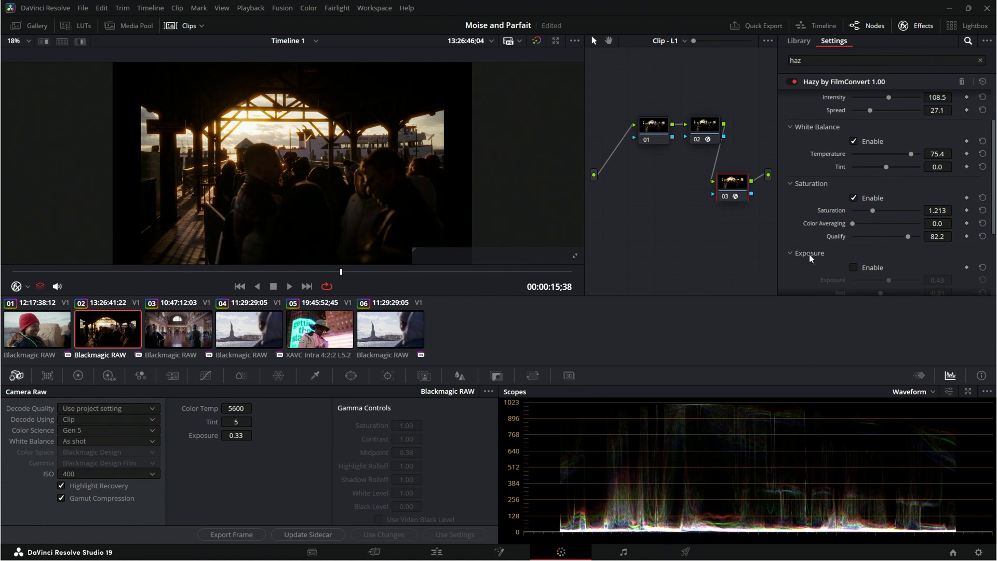
pyautogui.scroll(3, 810, 258)
pyautogui.scroll(1, 773, 220)
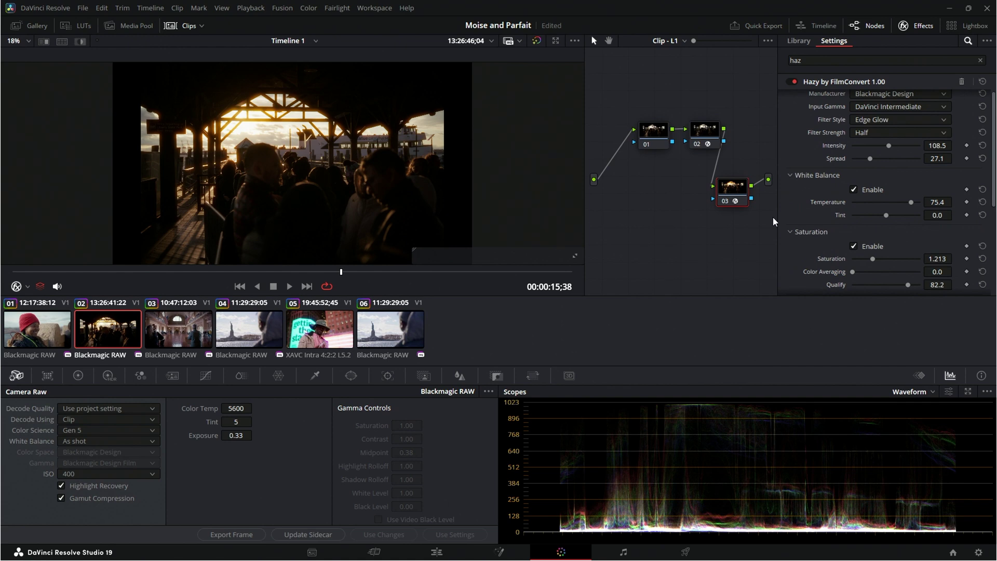